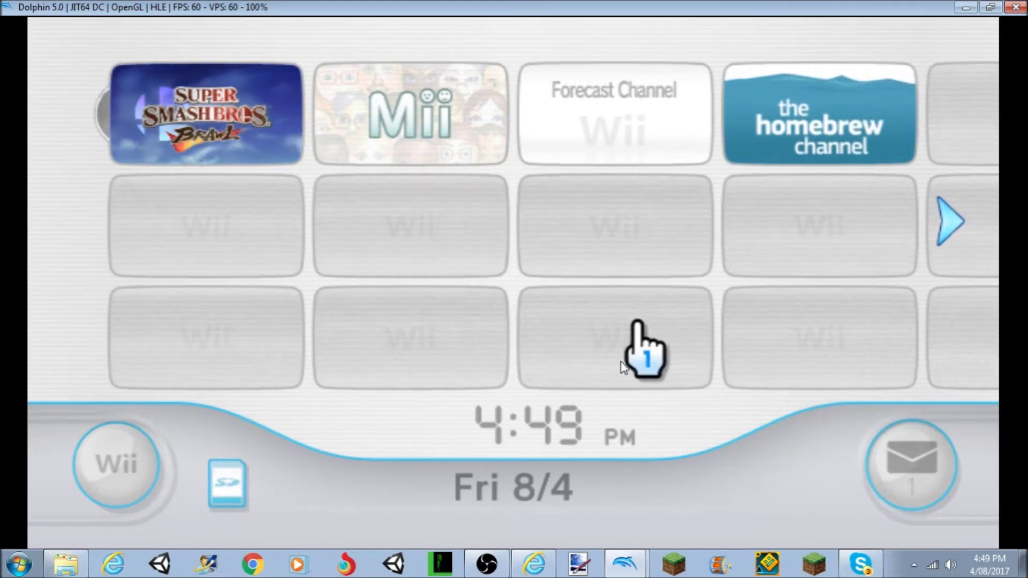
Switch to Internet Explorer, enlarge the LetterBomb page to full screen and look over its six MAC address fields
left_click(536, 564)
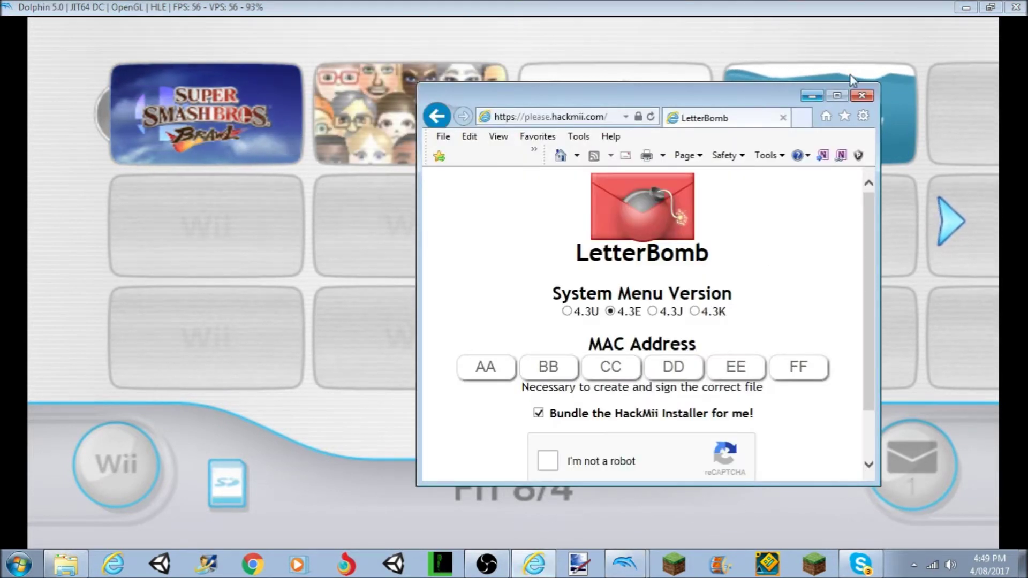
left_click(837, 95)
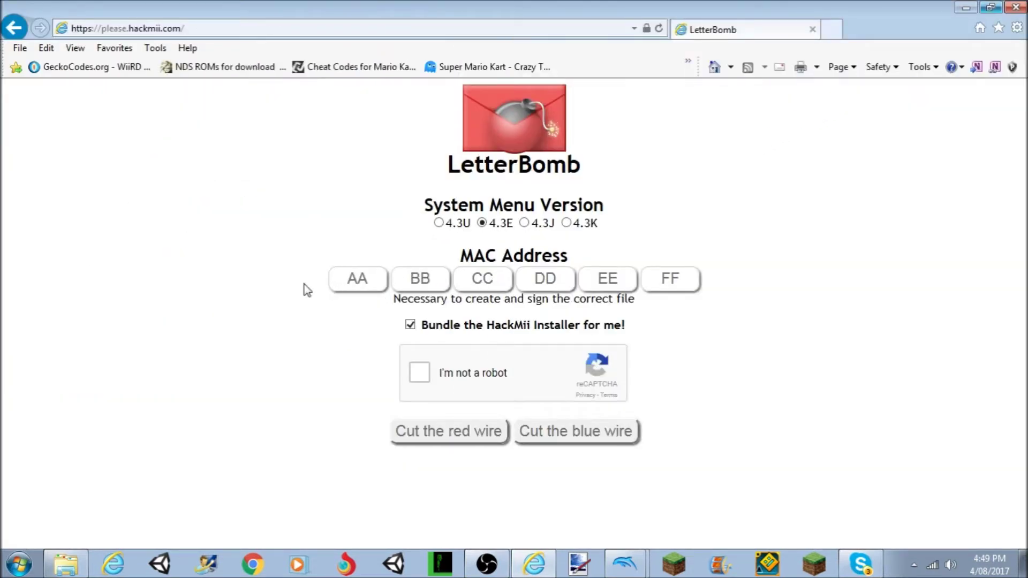
left_click(353, 284)
key("Tab")
key("Tab")
key("Tab")
key("Tab")
key("Tab")
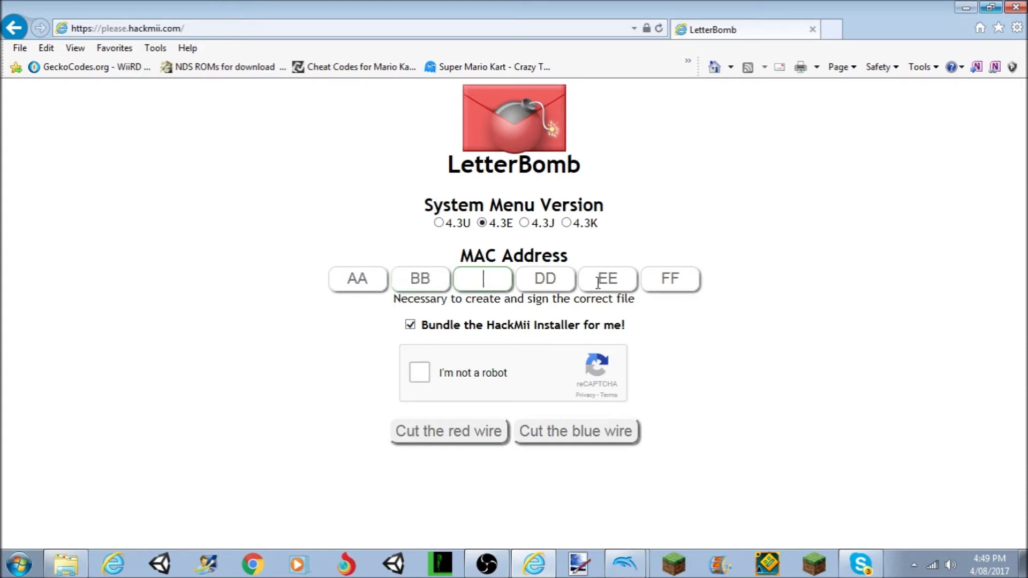
left_click(621, 278)
left_click(445, 279)
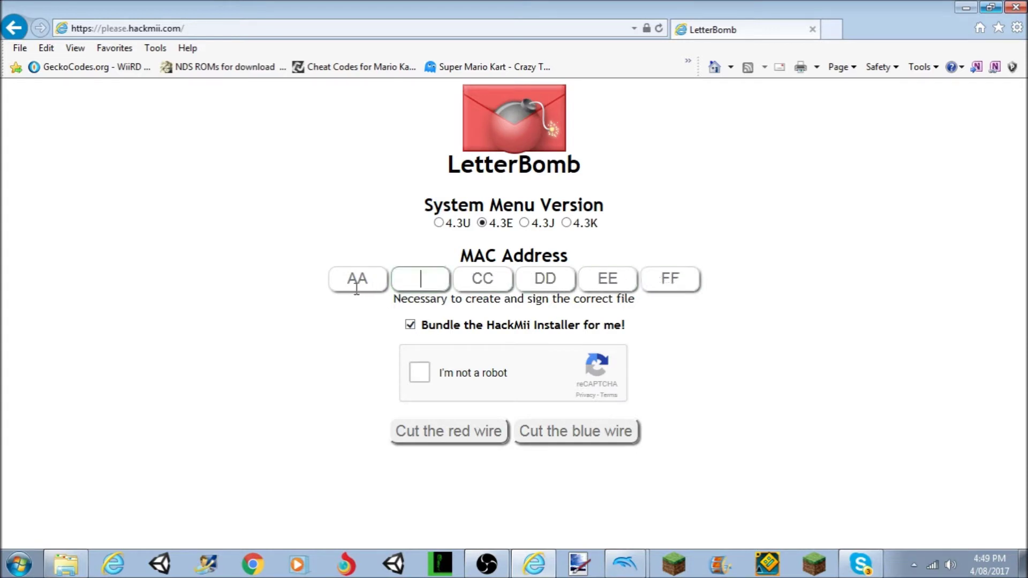
left_click(357, 284)
key("Tab")
left_click(530, 281)
left_click(685, 282)
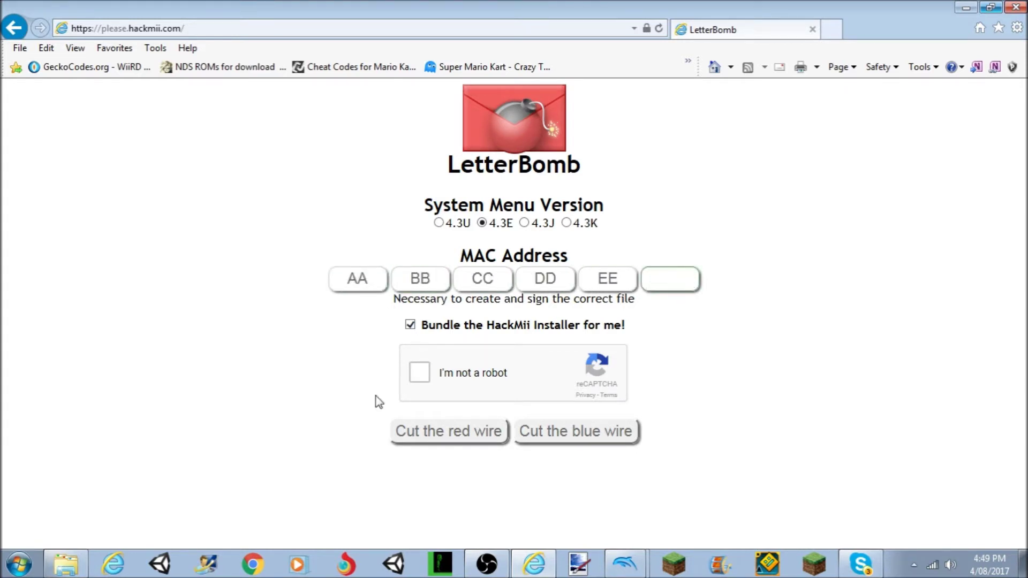
Return to the Wii Menu in Dolphin and open the Wii System Settings to check the system menu version
left_click(962, 7)
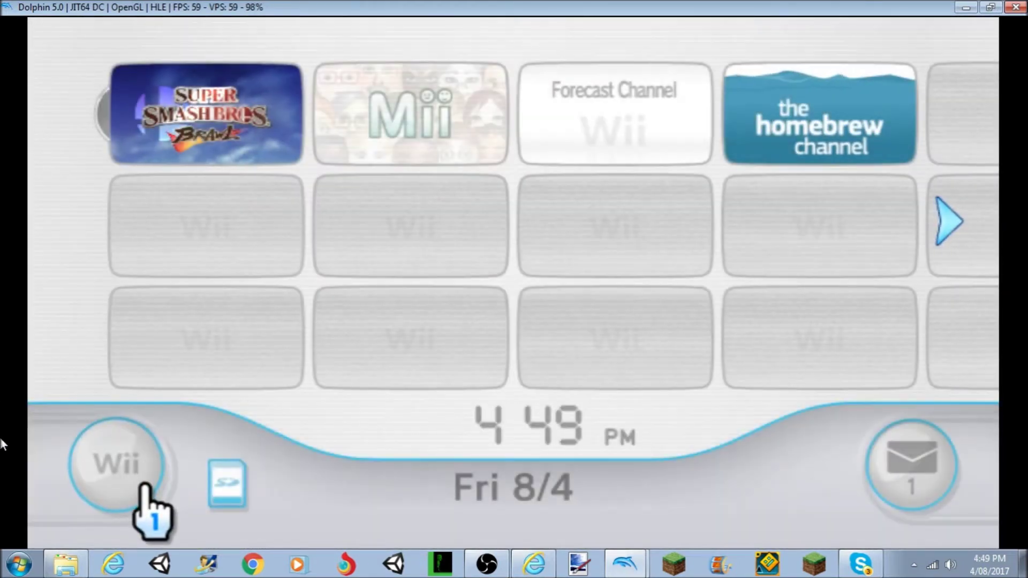
left_click(140, 485)
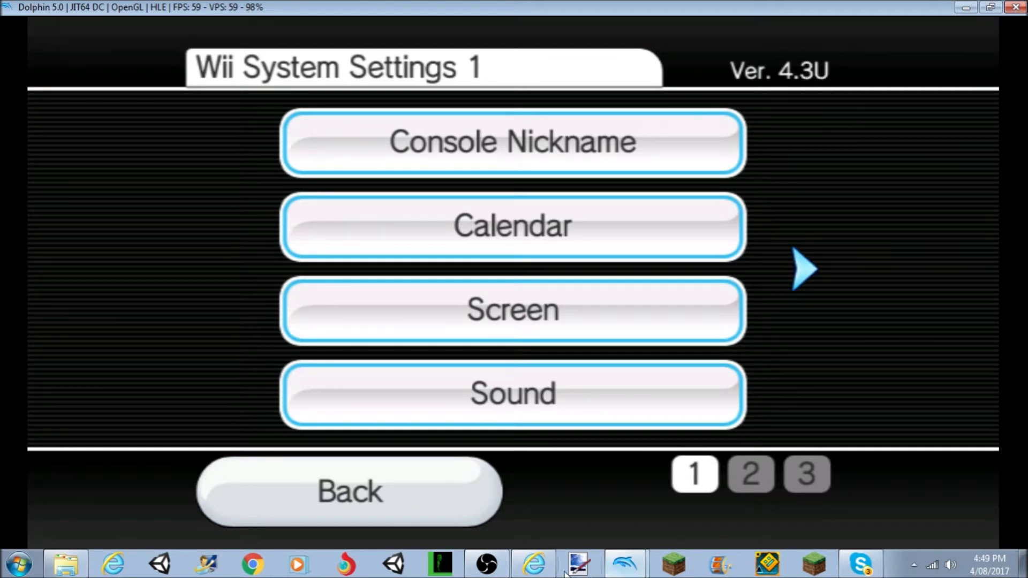
Switch back to the LetterBomb page and set the System Menu Version to 4.3U
left_click(522, 573)
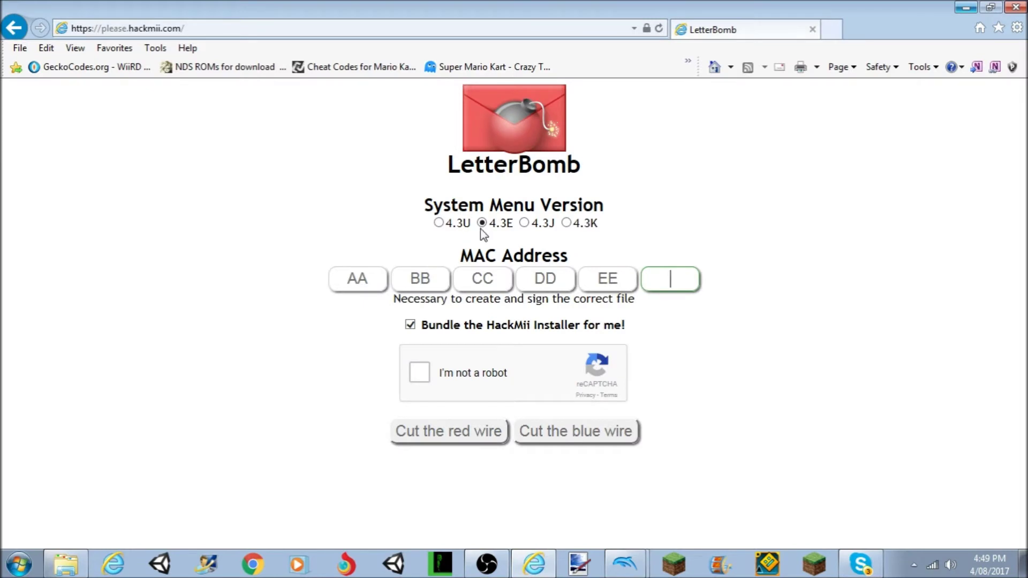
left_click(484, 225)
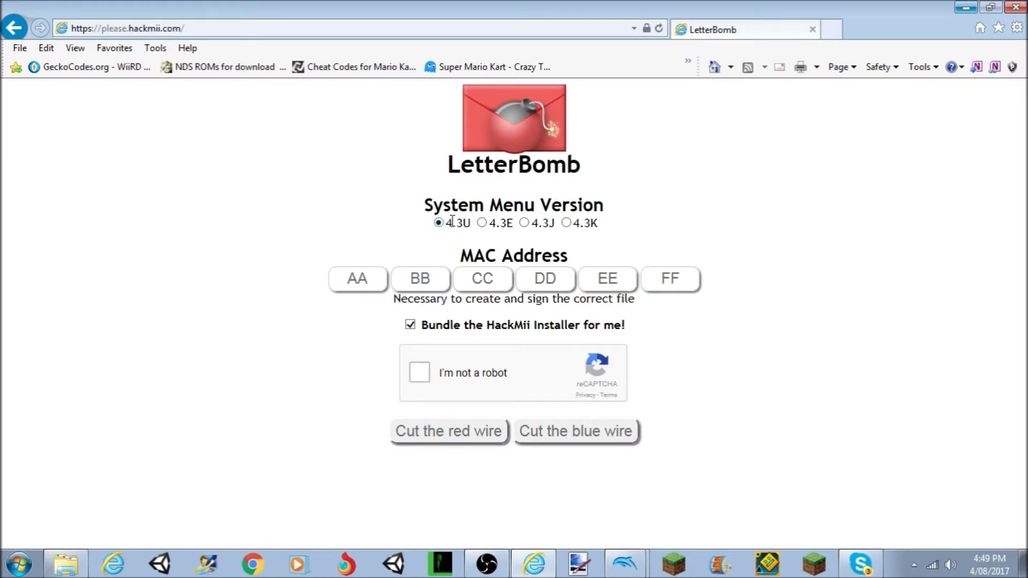
left_click(520, 225)
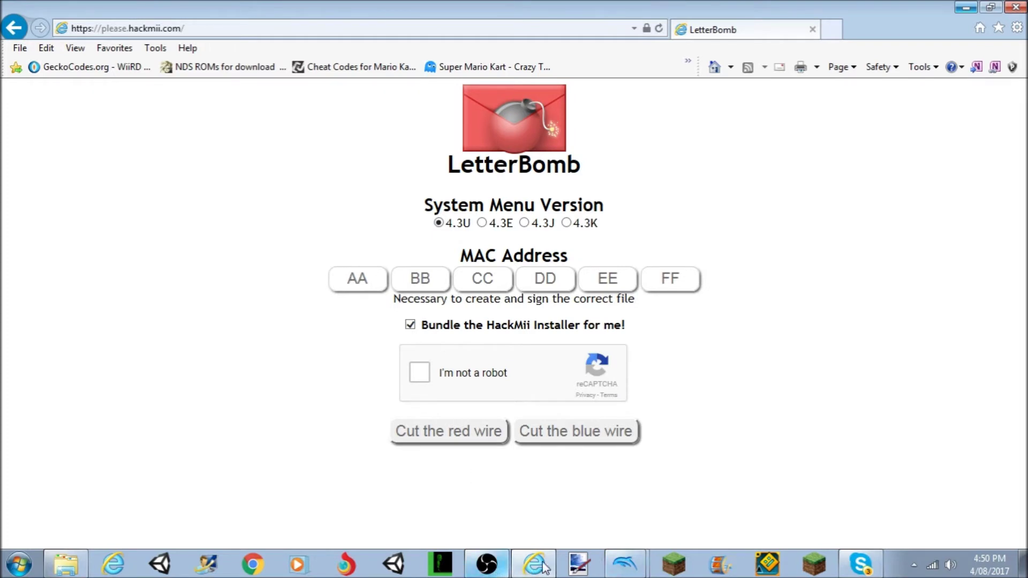
In Dolphin, open Console Information from the Internet options on the second Wii System Settings page
left_click(965, 13)
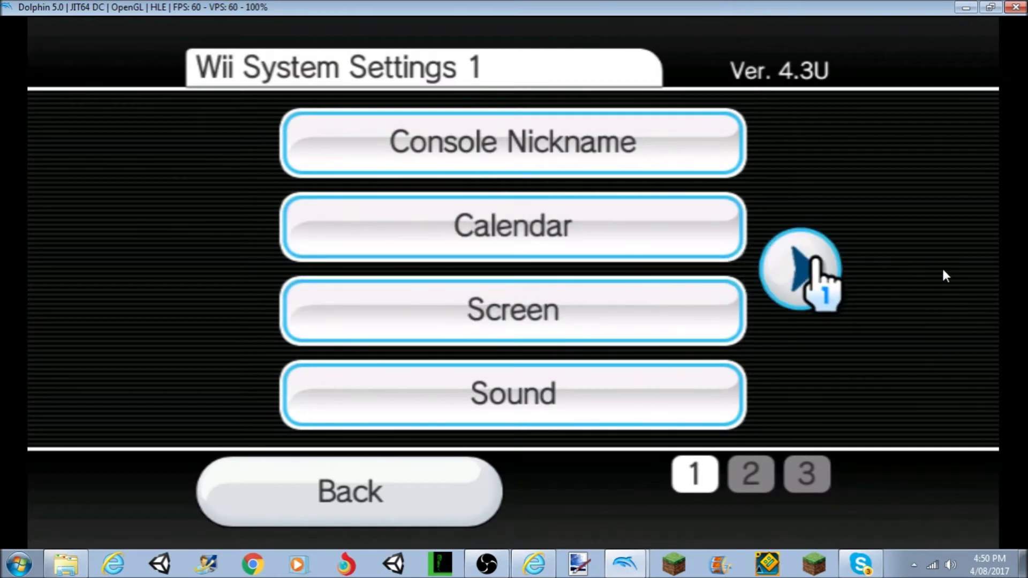
left_click(941, 275)
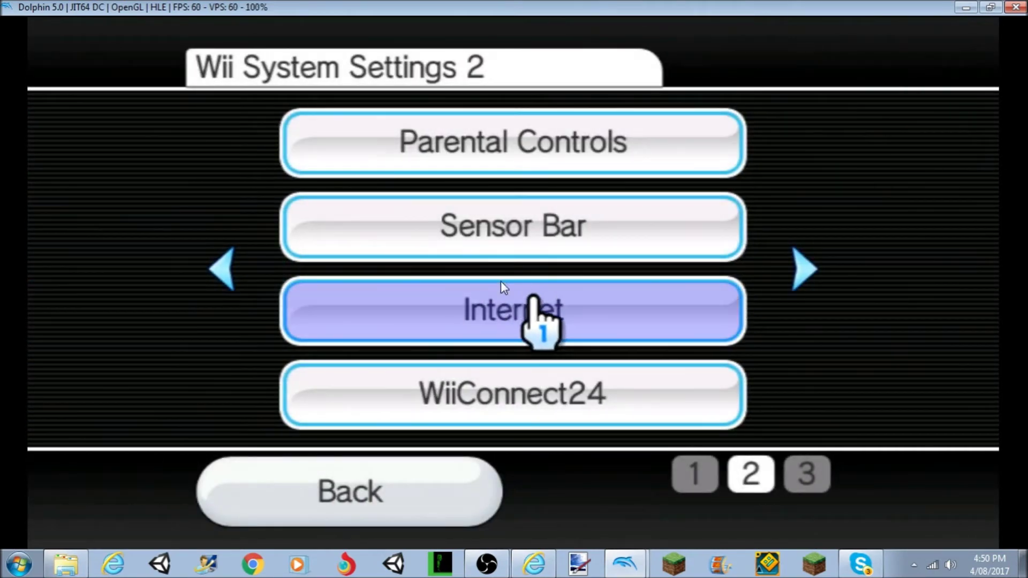
left_click(491, 323)
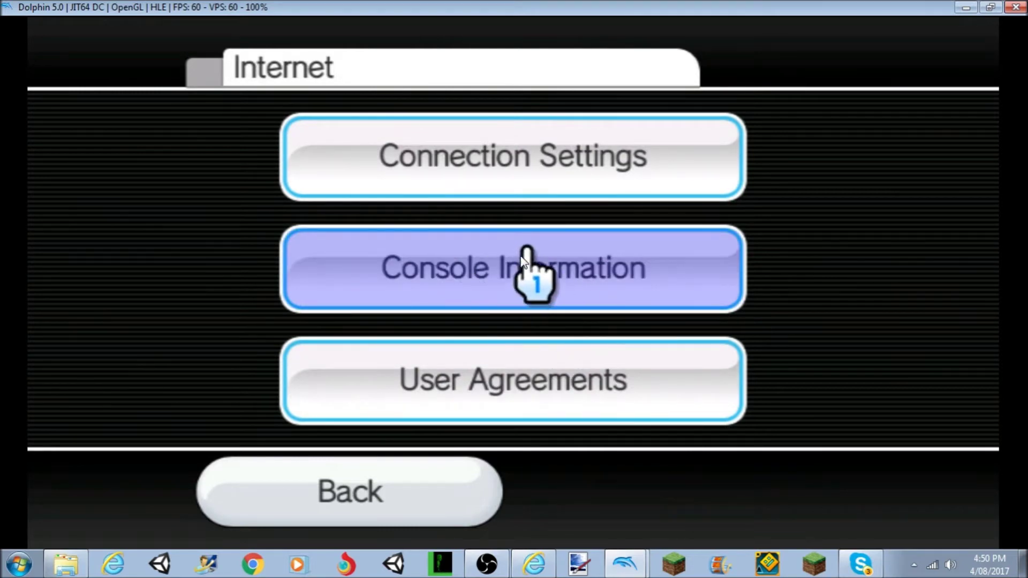
left_click(557, 259)
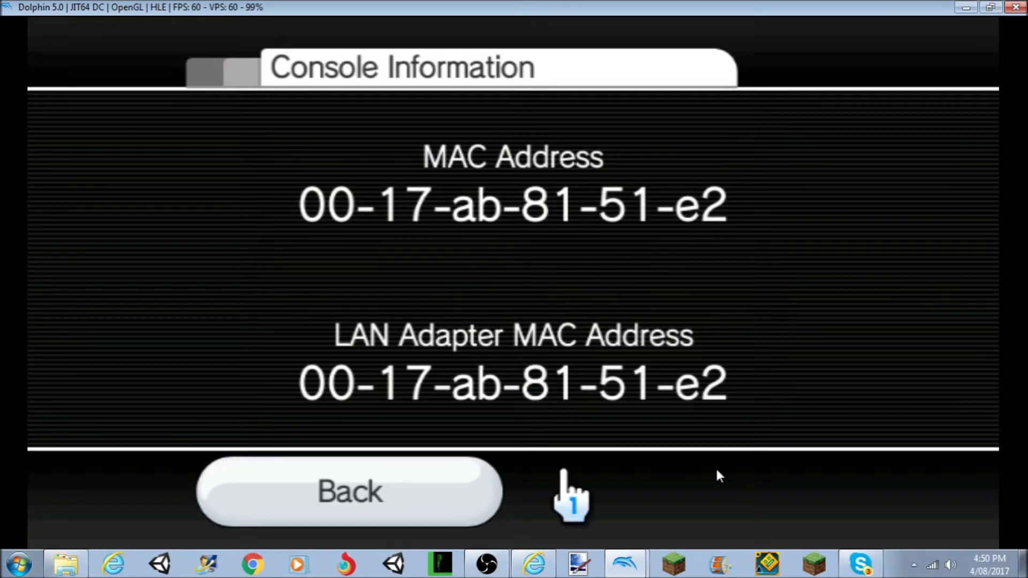
Place the LetterBomb window beside the console information and enter the first MAC address groups 00, 17 and AB
left_click(535, 566)
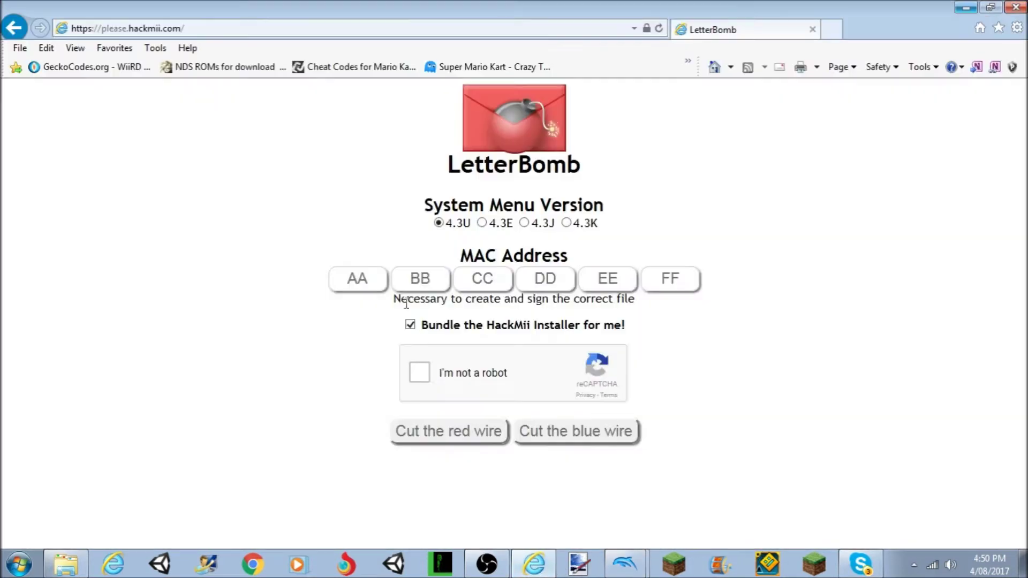
left_click(354, 278)
left_click(991, 7)
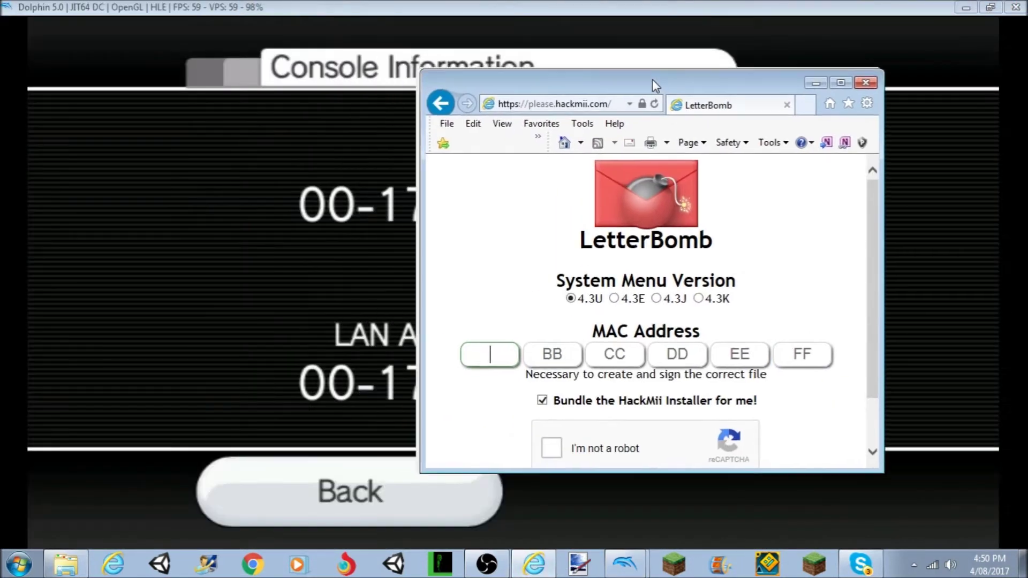
left_click_drag(655, 85, 769, 120)
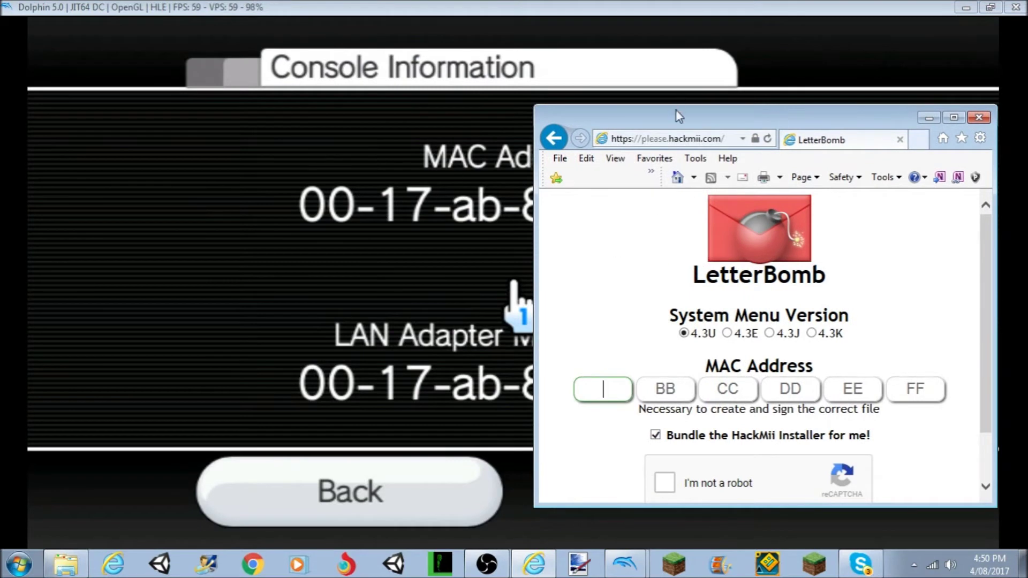
left_click_drag(675, 110, 768, 121)
type("00")
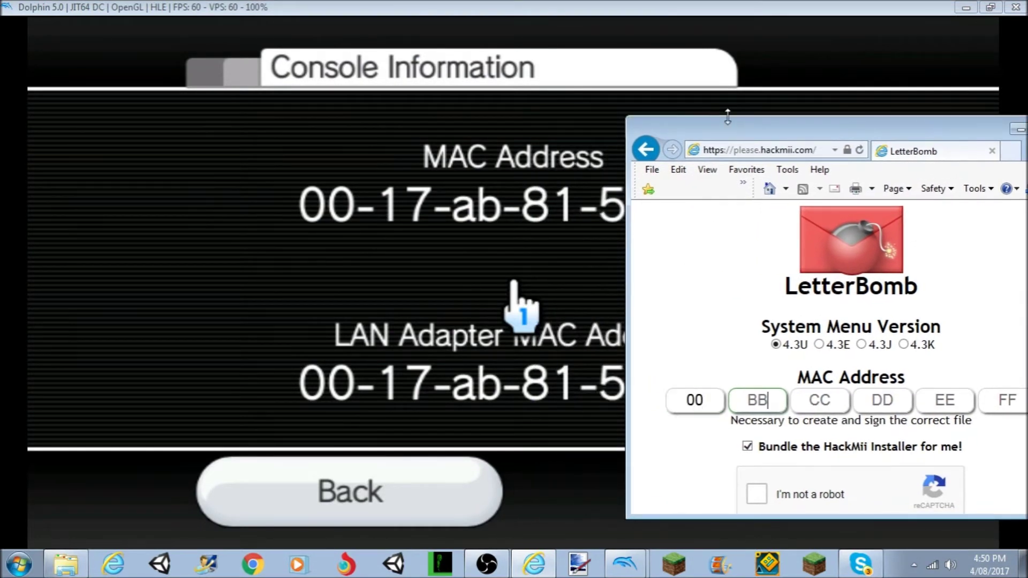
type("17")
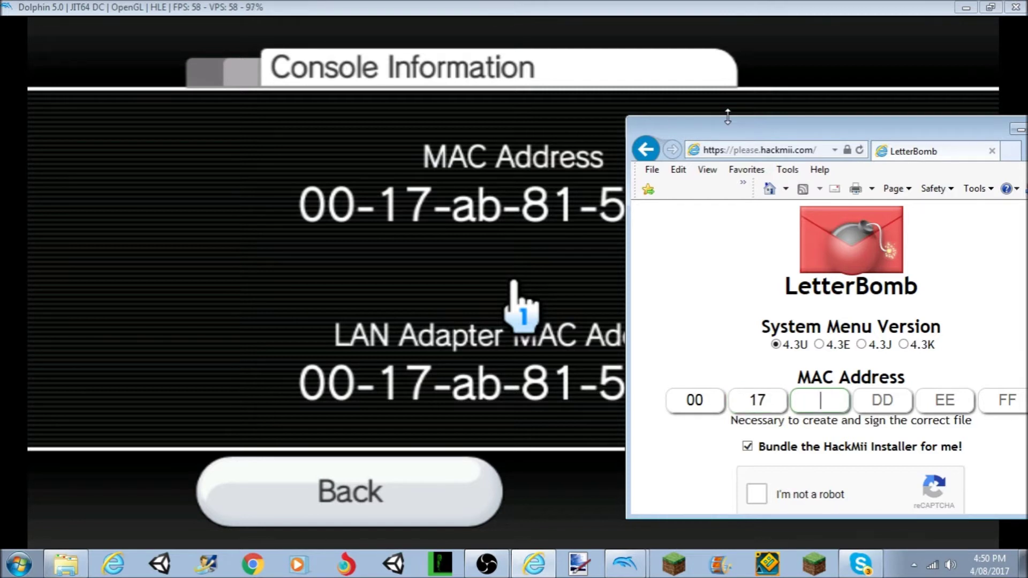
type("AB")
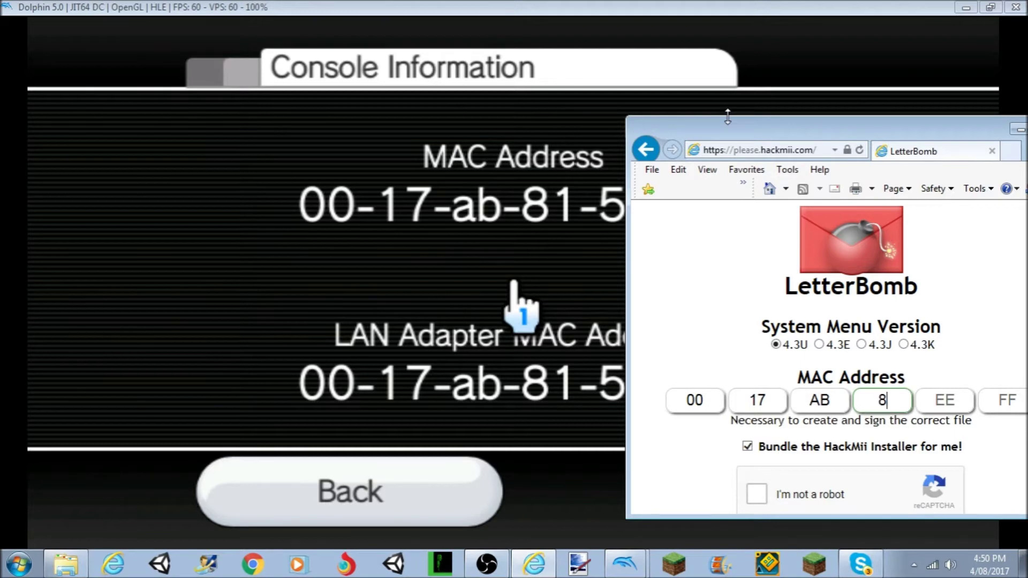
left_click_drag(745, 135, 276, 143)
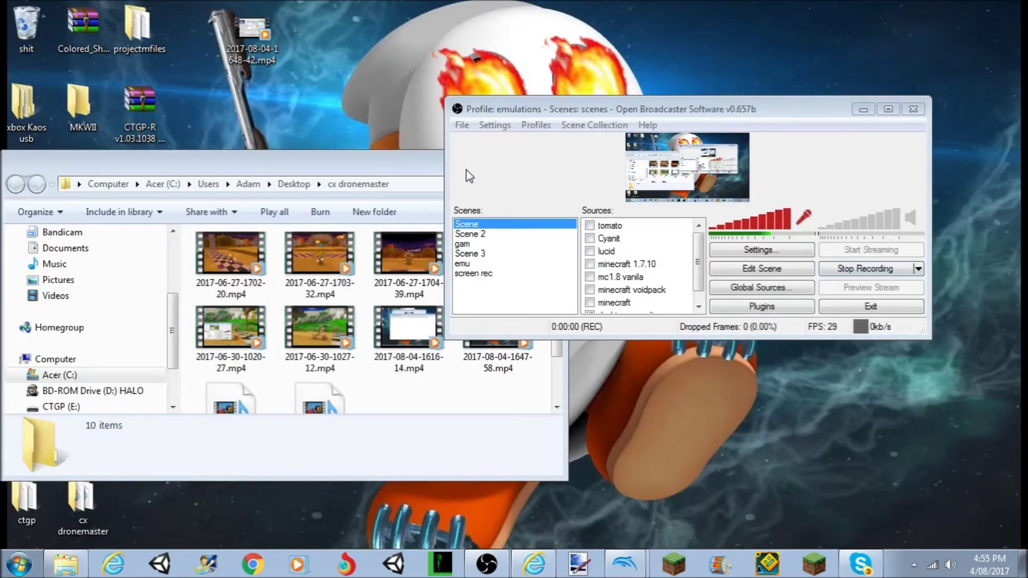
Minimize the cx dronemaster folder window and the Open Broadcaster Software window
key("alt+Tab")
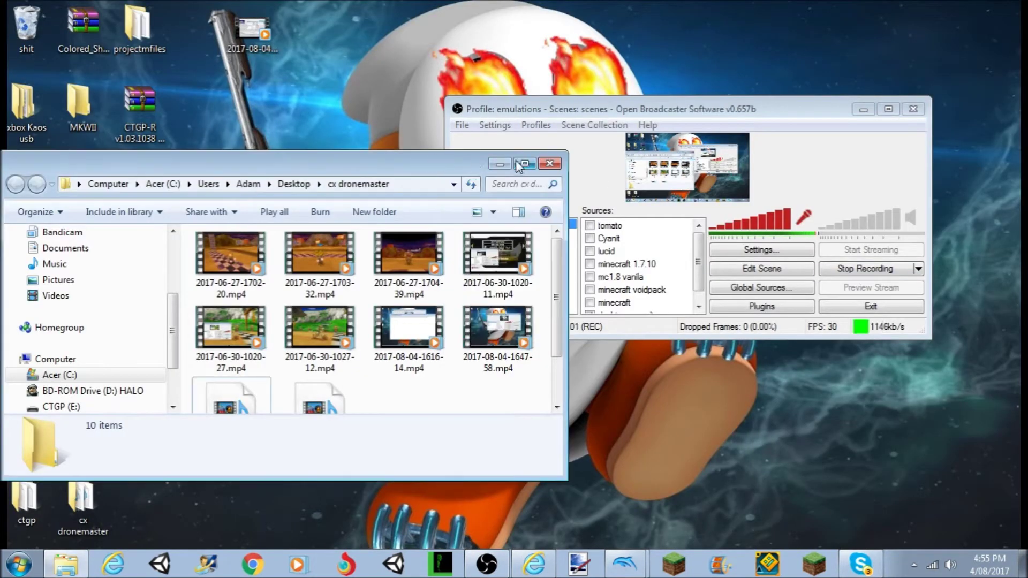
left_click(497, 164)
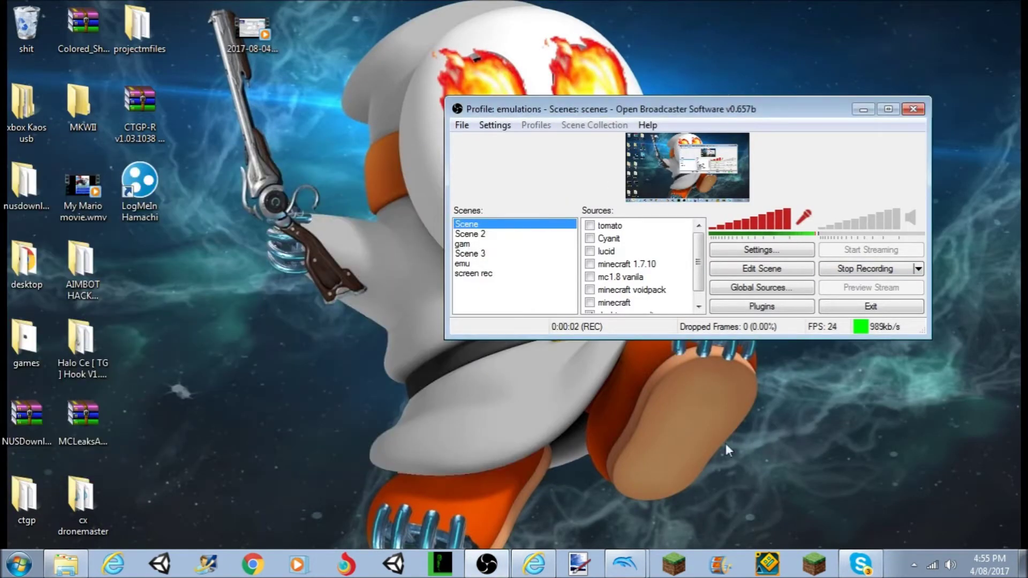
left_click(863, 109)
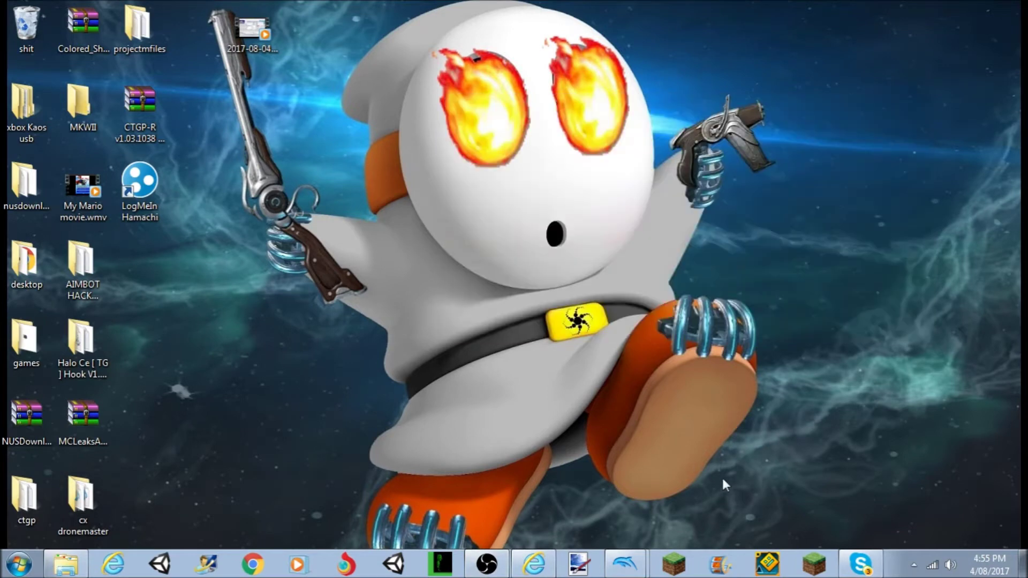
Switch to the LetterBomb page, dismiss the old download notice, maximize the window and complete the "I'm not a robot" check
left_click(546, 571)
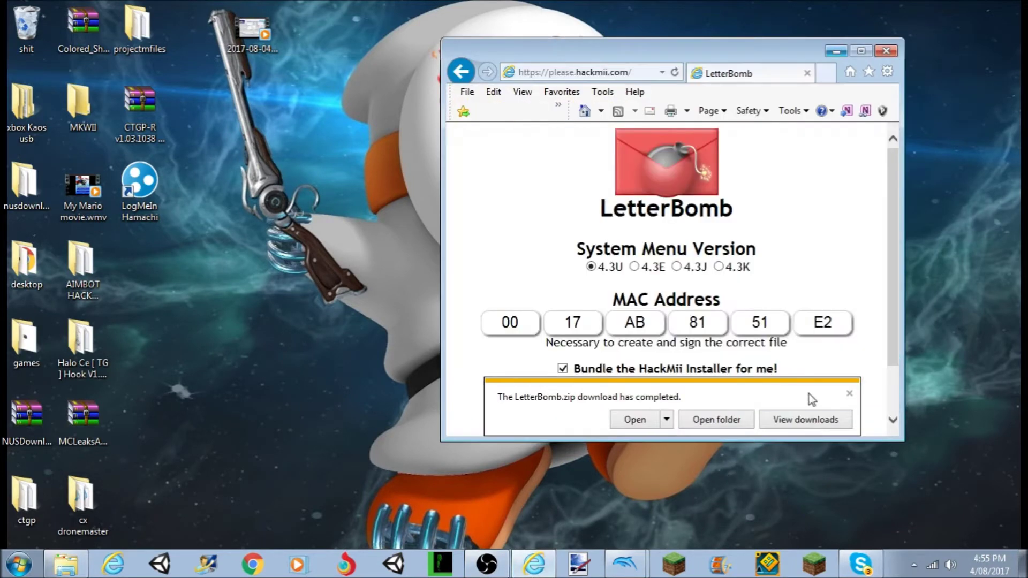
left_click(849, 394)
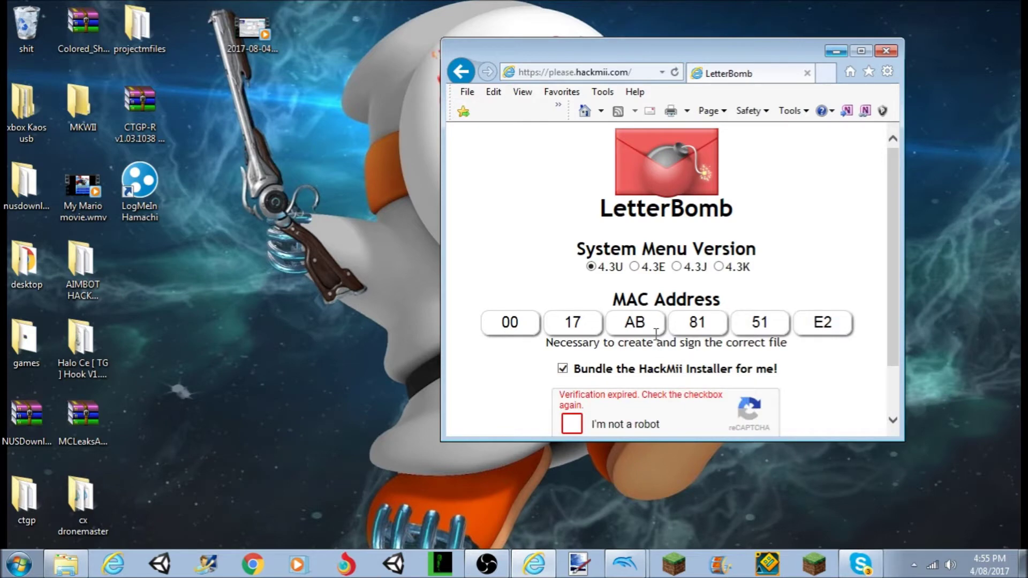
left_click(861, 51)
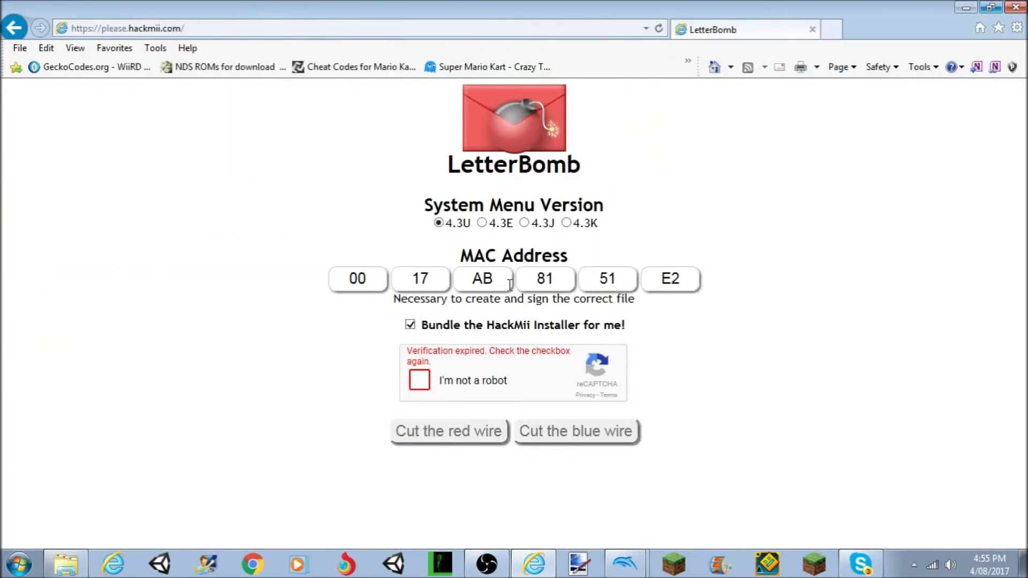
left_click(418, 382)
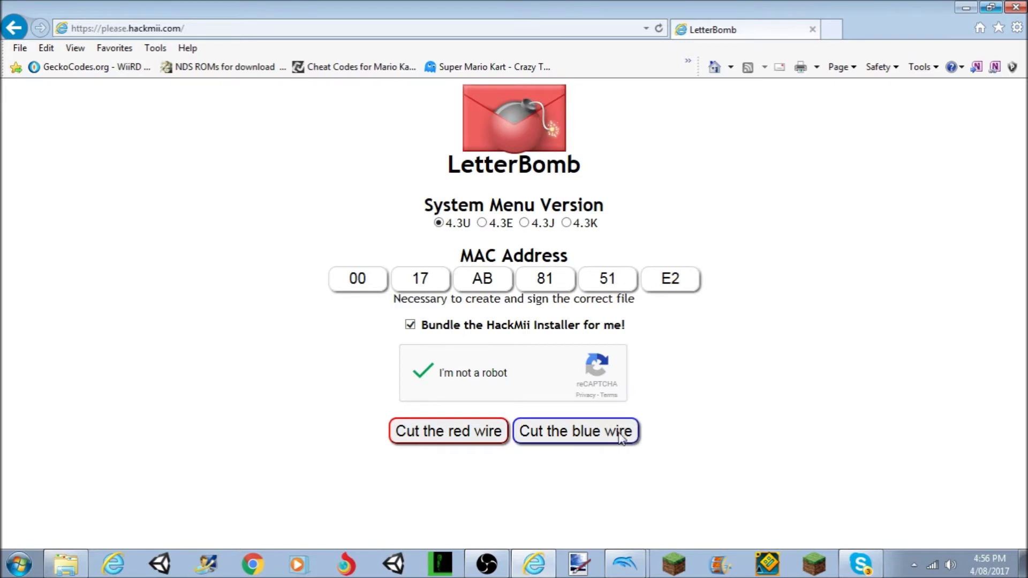
Generate the LetterBomb package by cutting the blue wire and save LetterBomb.zip to the Desktop
left_click(580, 433)
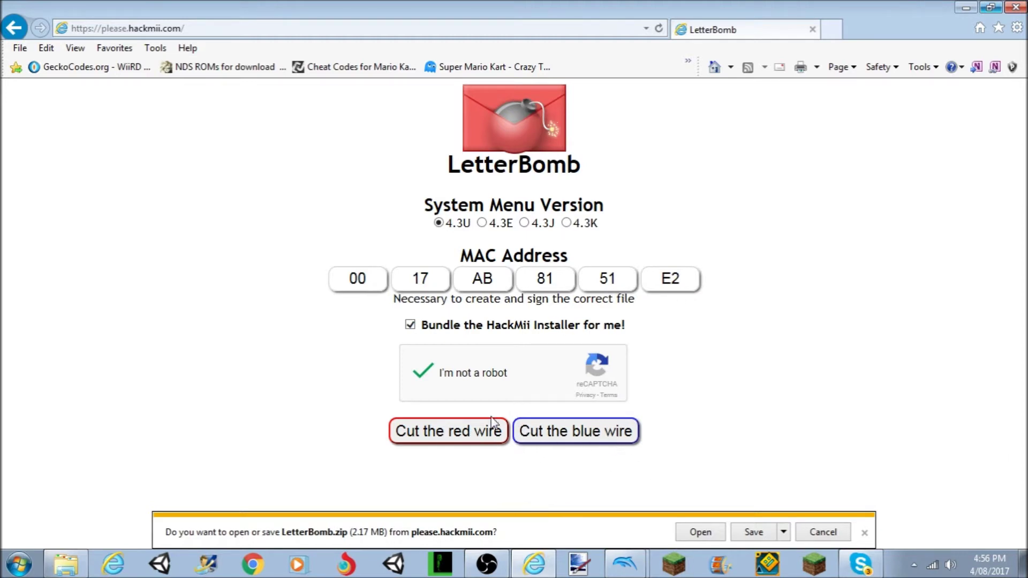
left_click(785, 531)
left_click(825, 513)
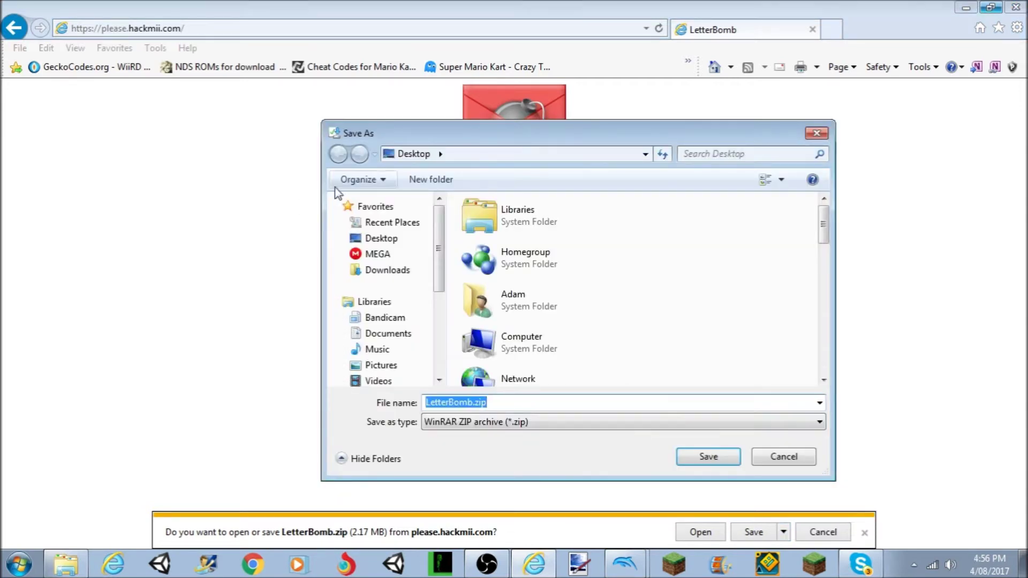
left_click(381, 238)
left_click(724, 460)
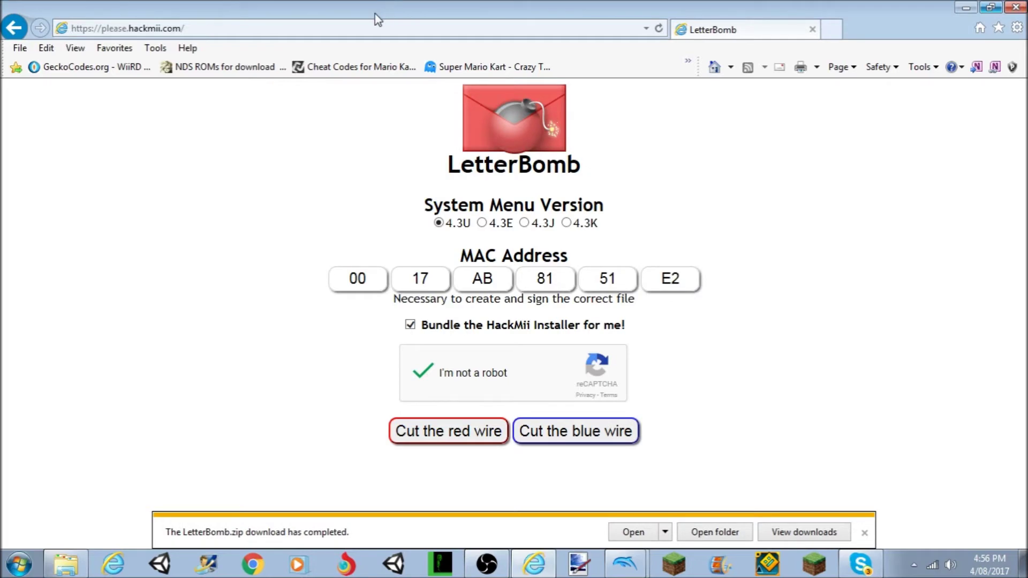
Restore the browser to a smaller window and open the CTGP (E:) drive in Windows Explorer
left_click(991, 7)
left_click(64, 565)
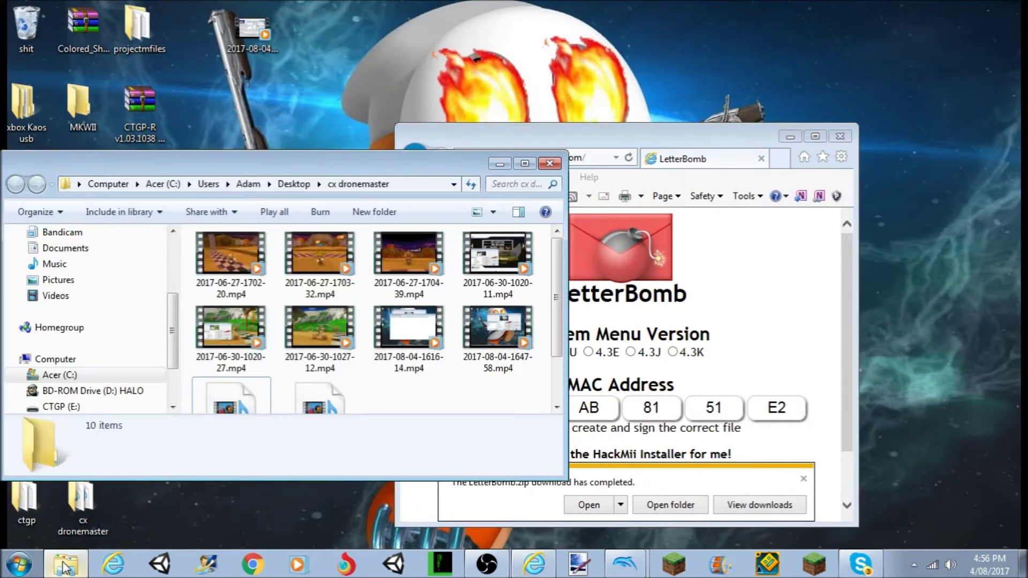
left_click(64, 562)
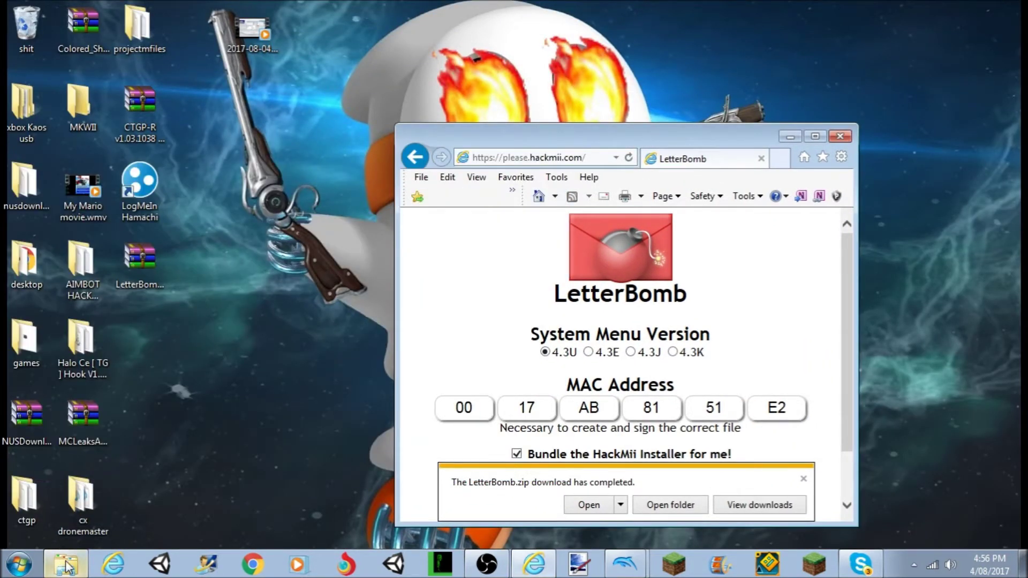
left_click(65, 563)
left_click(54, 406)
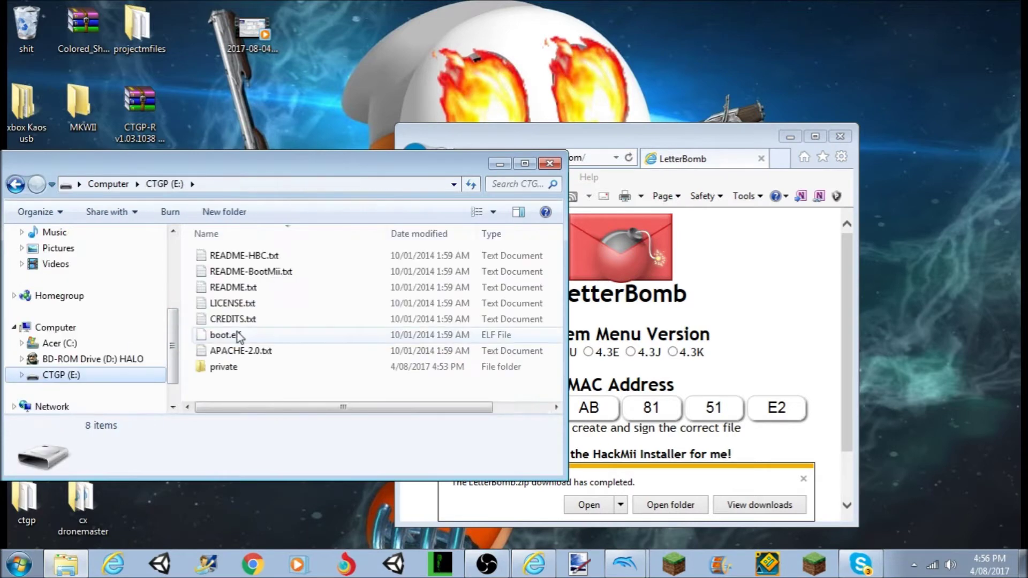
Permanently delete all the old files and the private folder from the CTGP (E:) drive
left_click(247, 370)
left_click_drag(247, 375, 268, 252)
key("Delete")
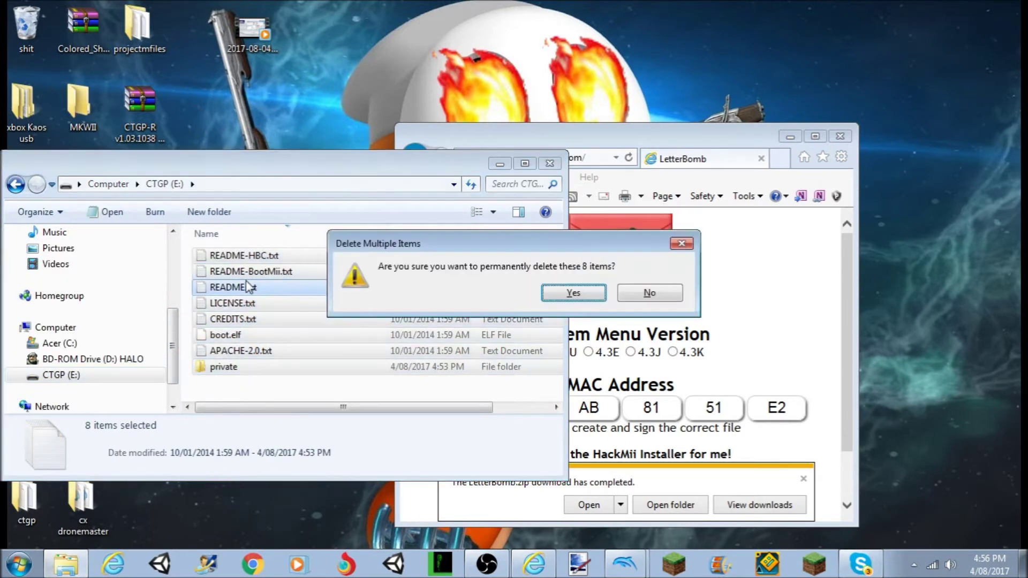
left_click(544, 298)
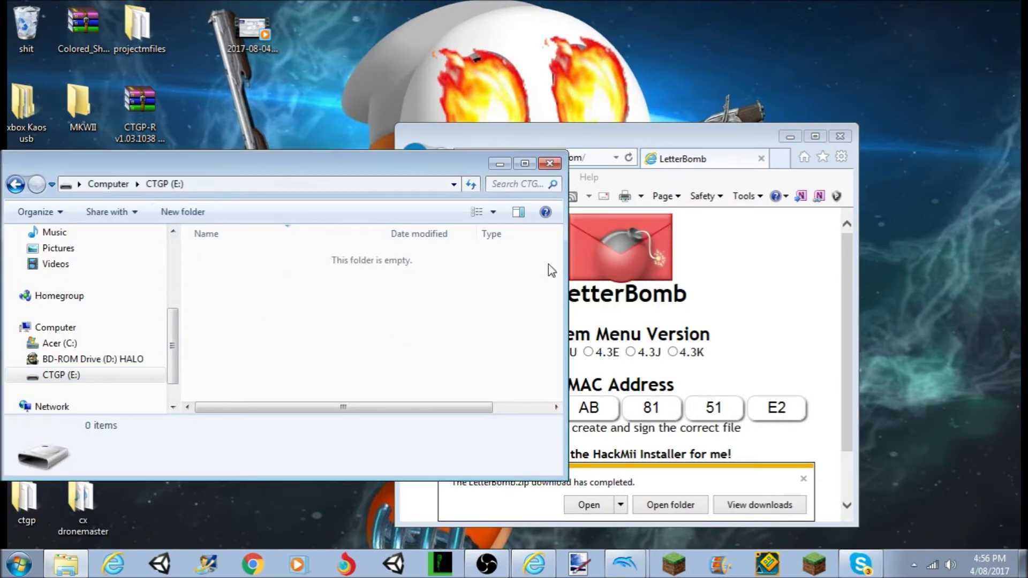
Minimize the LetterBomb browser window and move the CTGP (E:) window clear of the desktop icons
left_click(702, 170)
left_click_drag(702, 171, 839, 138)
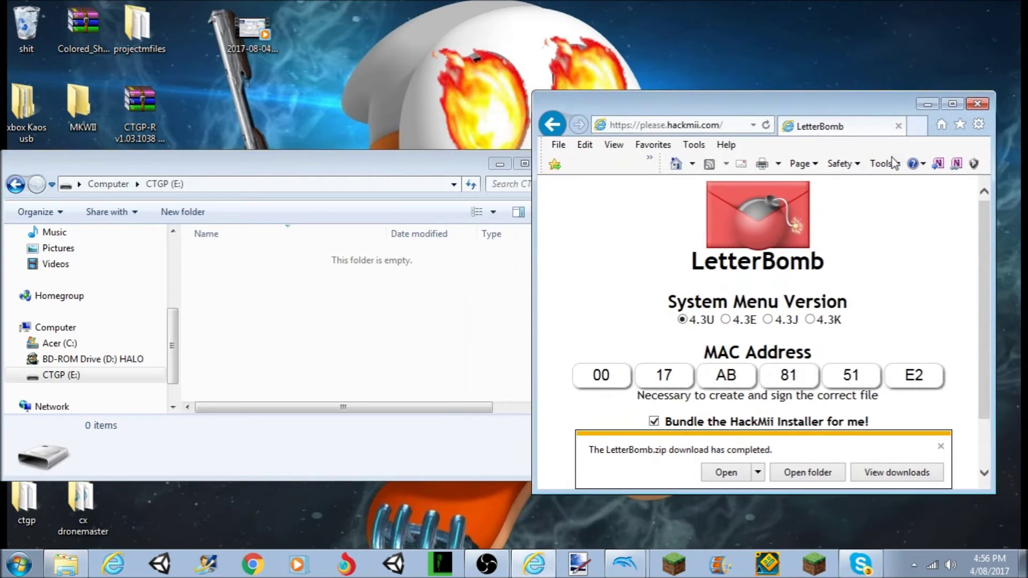
left_click(928, 107)
left_click_drag(474, 170, 802, 117)
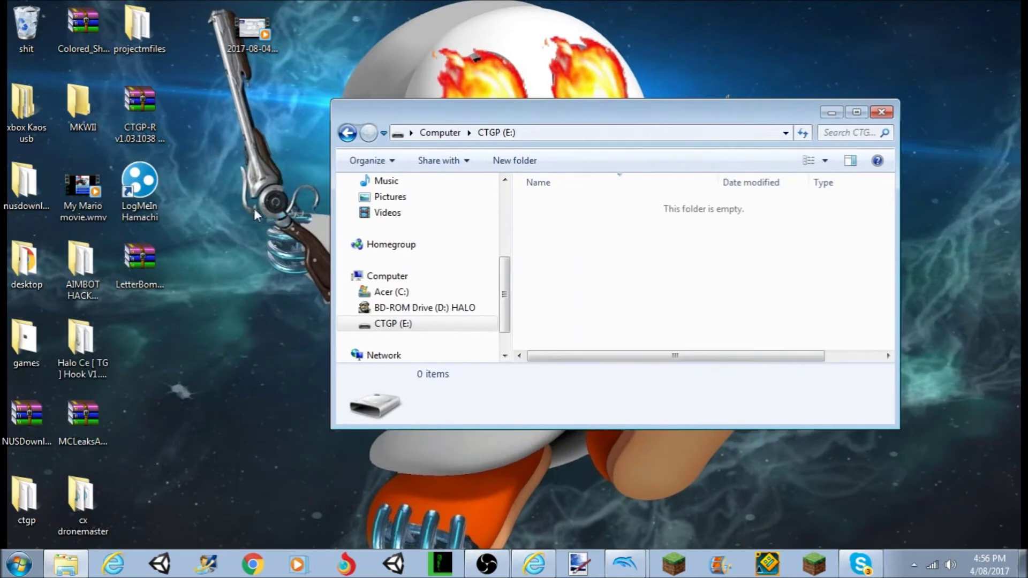
Open the desktop's LetterBomb.zip in WinRAR, dismissing the licence notice, and copy all its contents to the CTGP (E:) drive
left_click(137, 259)
left_click_drag(137, 260, 293, 102)
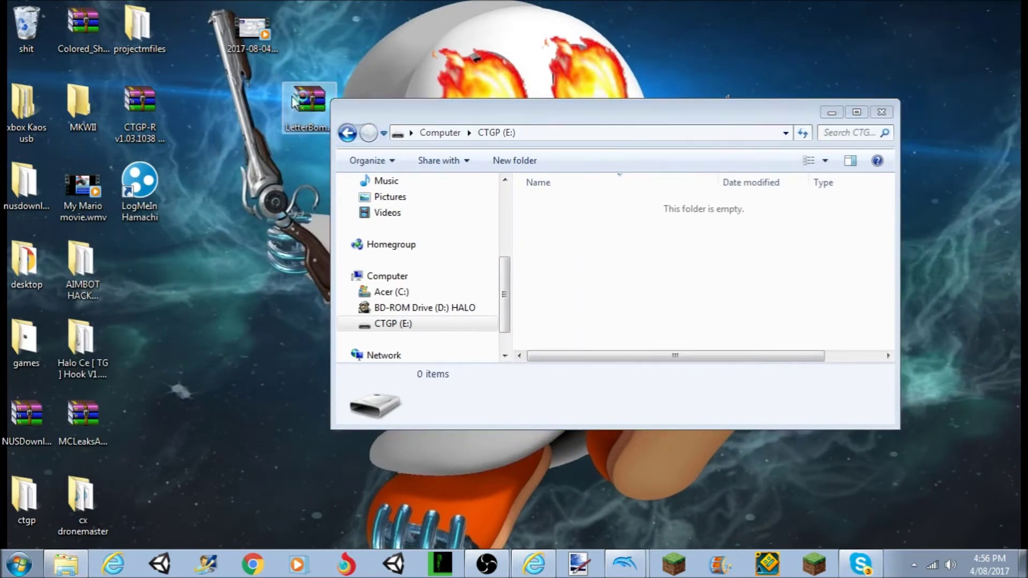
double_click(300, 101)
left_click_drag(175, 390, 99, 236)
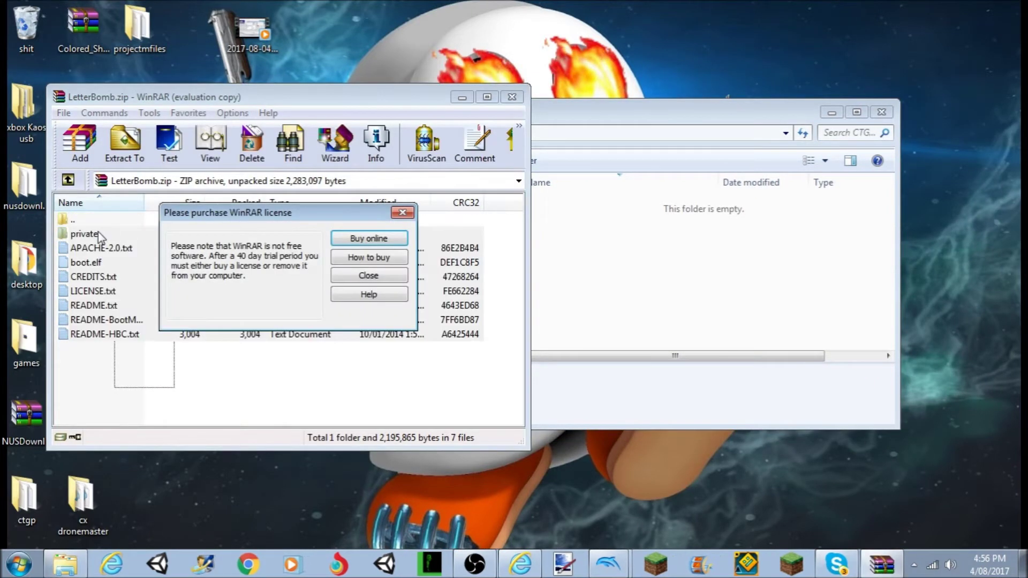
left_click(403, 213)
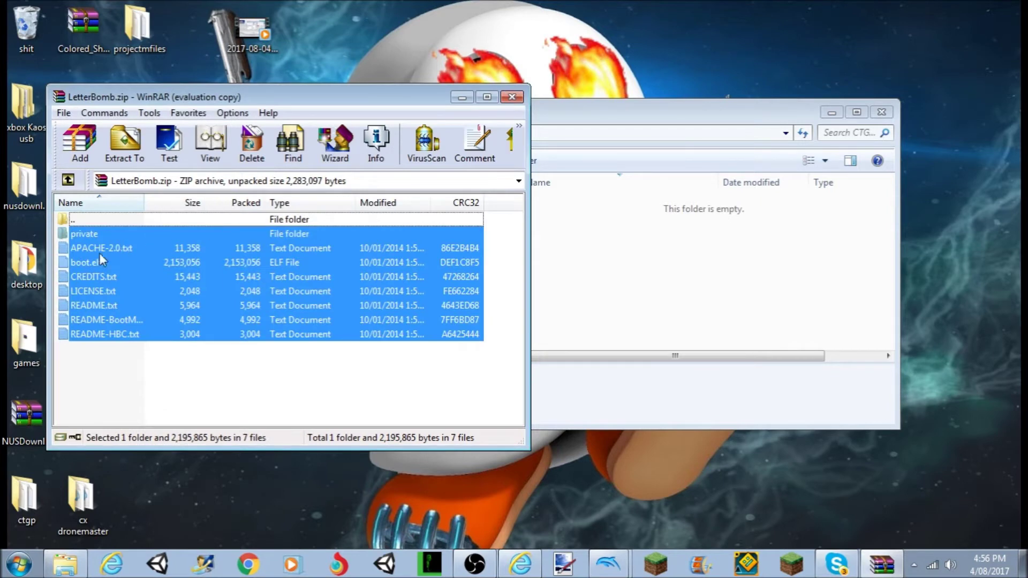
left_click(629, 220)
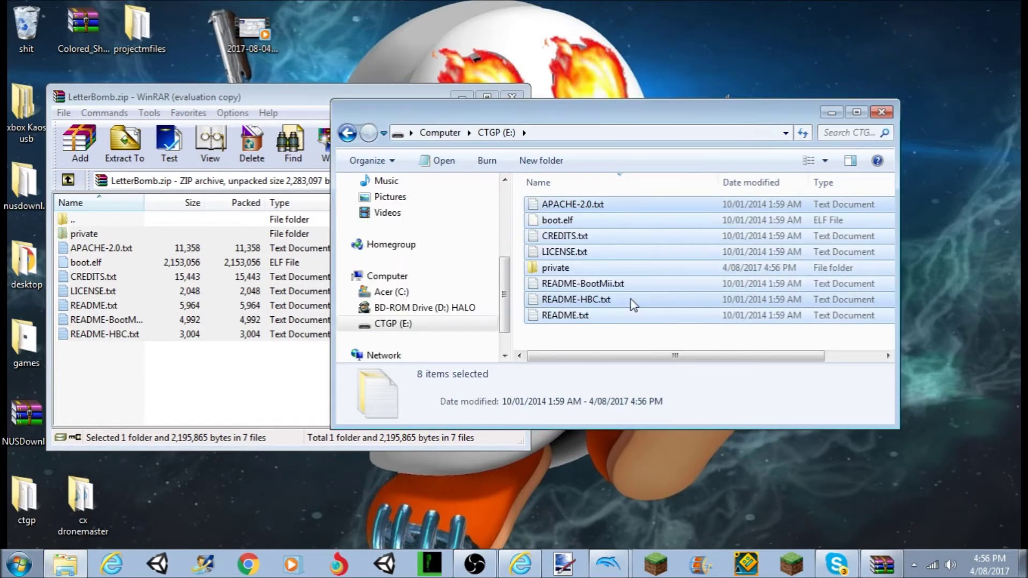
Check the copied LetterBomb files on the CTGP (E:) drive and close its window
left_click_drag(563, 338, 575, 197)
left_click_drag(573, 338, 588, 202)
left_click_drag(583, 339, 581, 204)
left_click(568, 326)
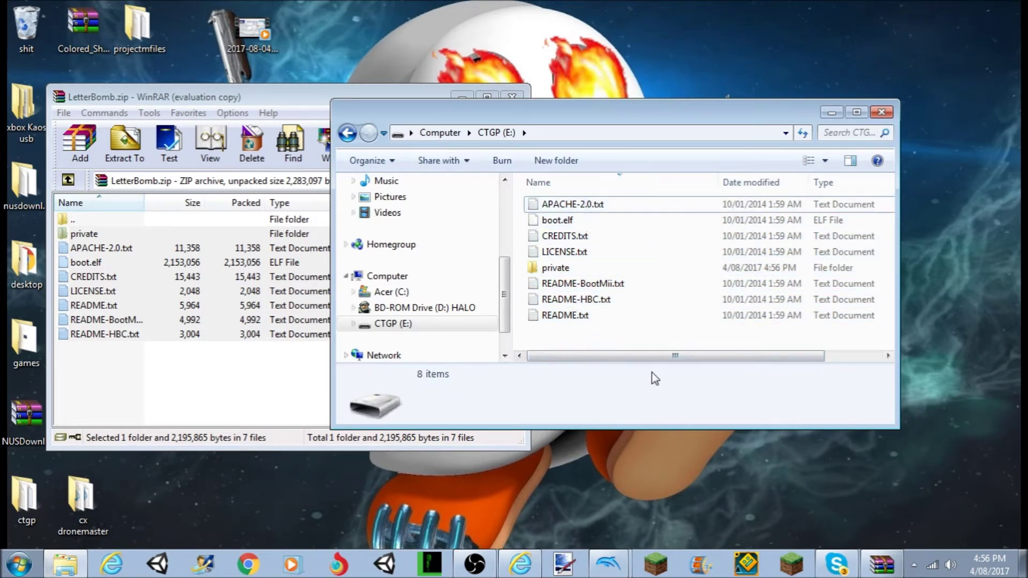
left_click(881, 112)
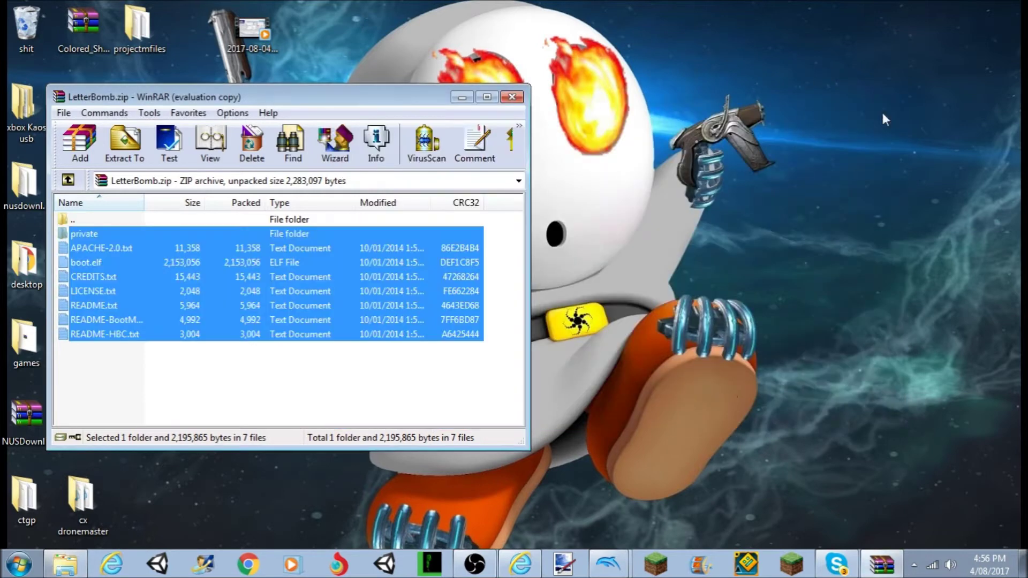
Switch to Dolphin, view the Wii Menu and open the Wii Message Board from it
left_click(616, 531)
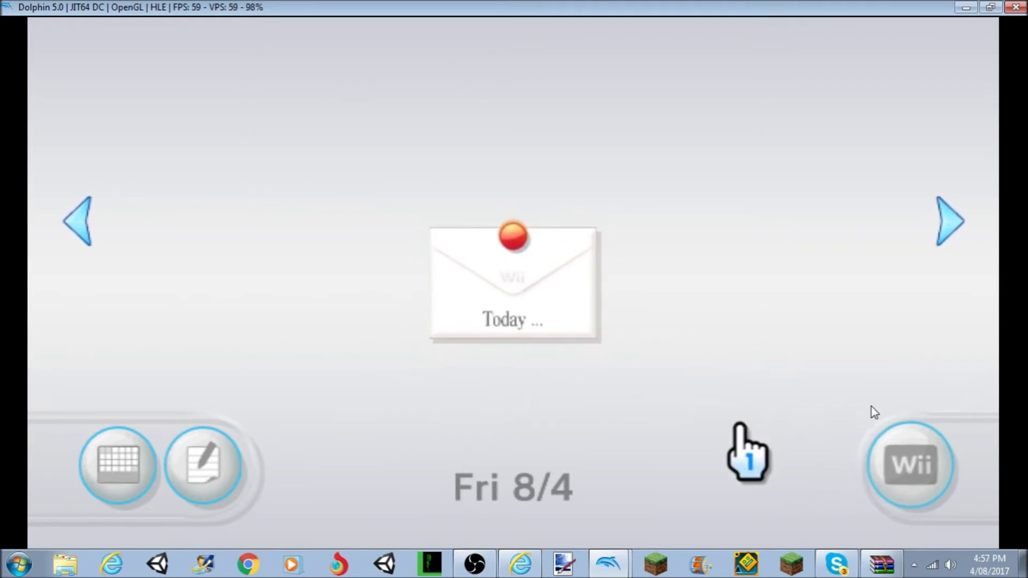
left_click(905, 465)
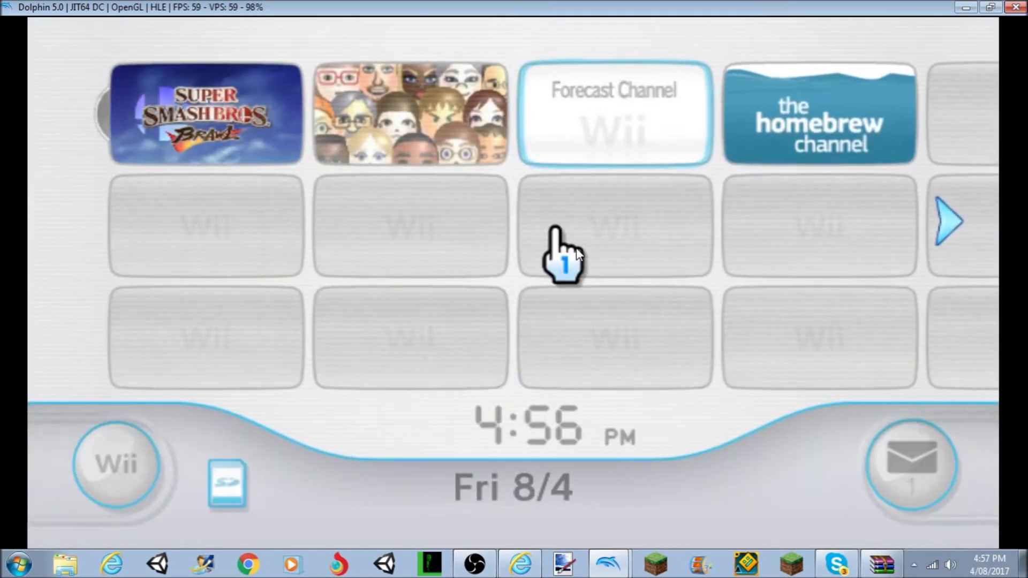
left_click(900, 477)
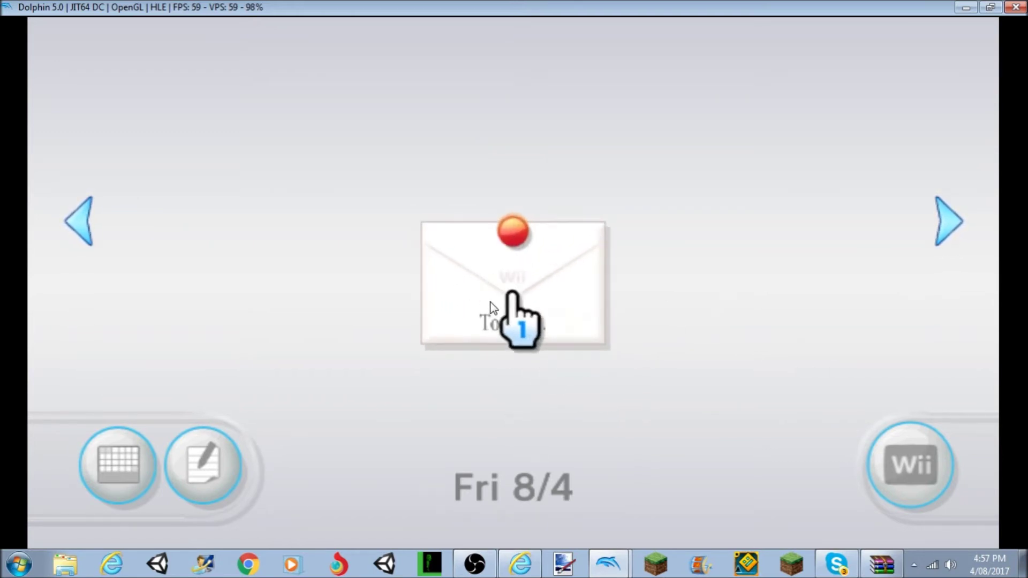
View the envelope on the LetterBomb page, return to Dolphin's Wii Menu and switch to Open Broadcaster Software
left_click(518, 570)
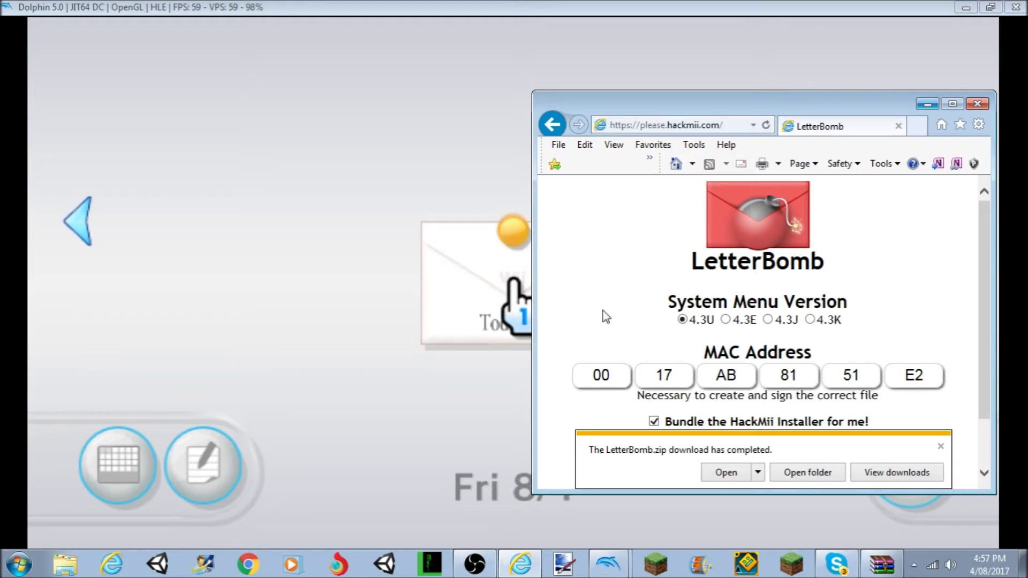
left_click(435, 160)
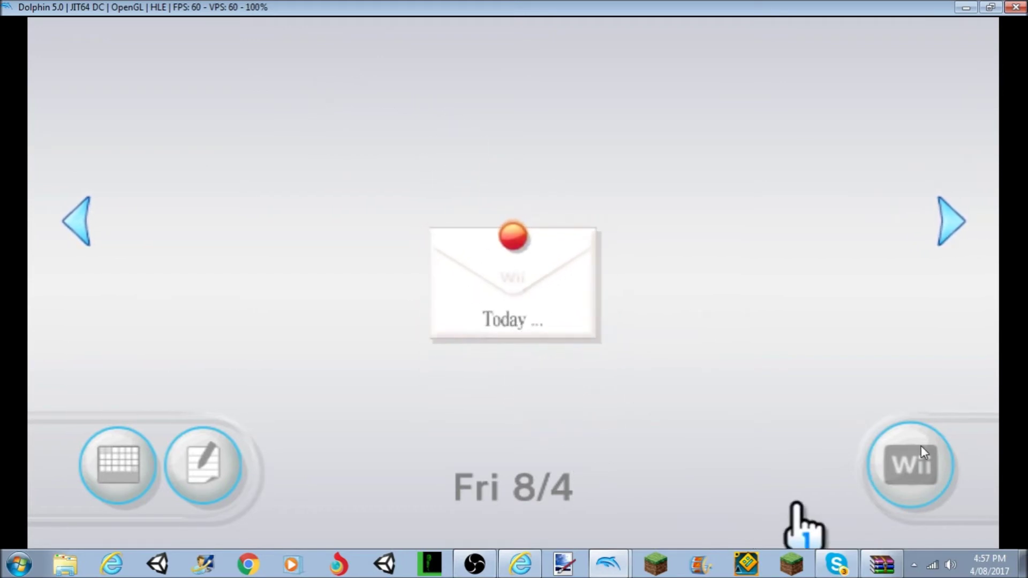
left_click(887, 461)
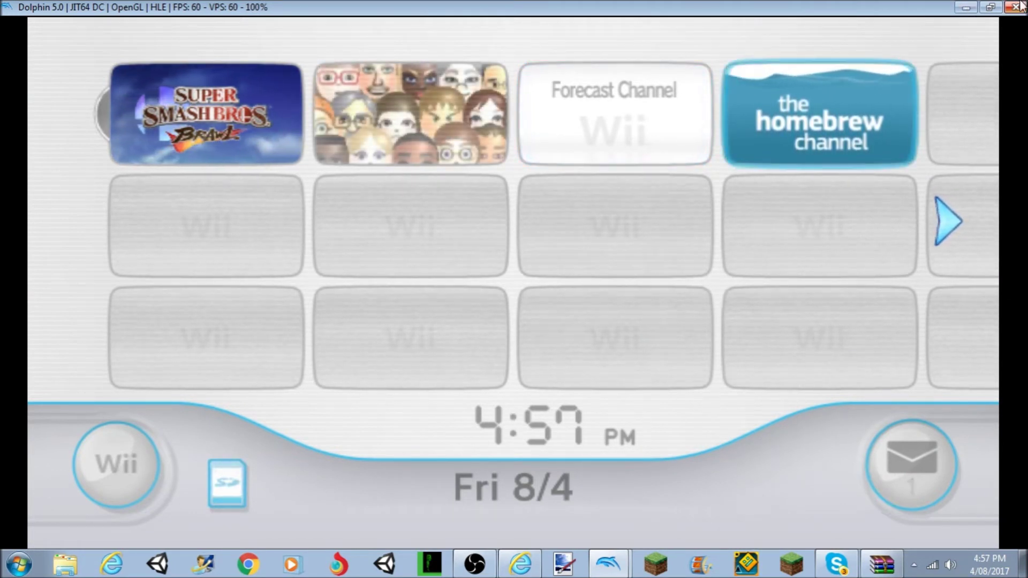
left_click(475, 564)
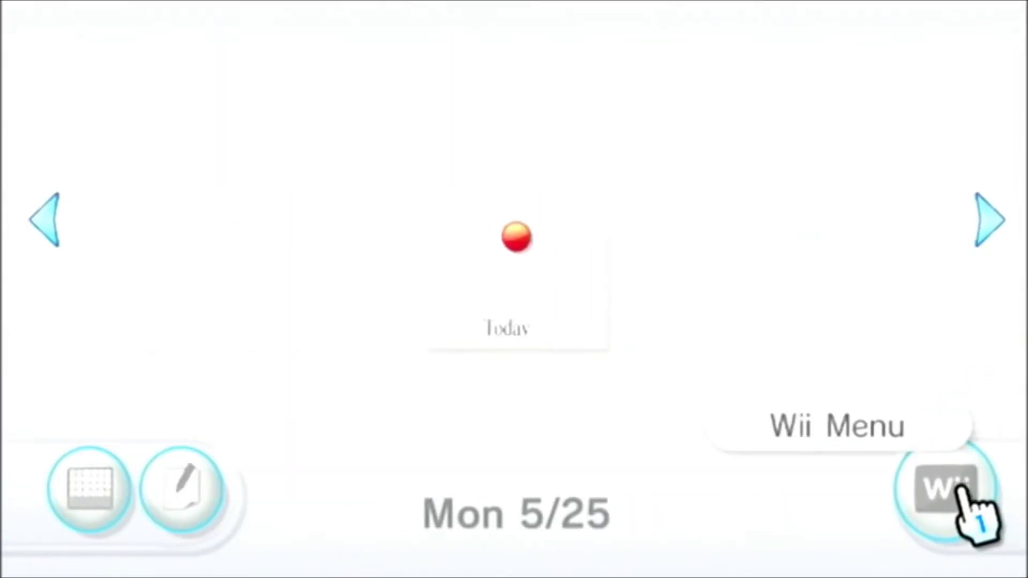
Go to the previous day on the Wii Message Board and install The Homebrew Channel with the HackMii Installer
key("Left")
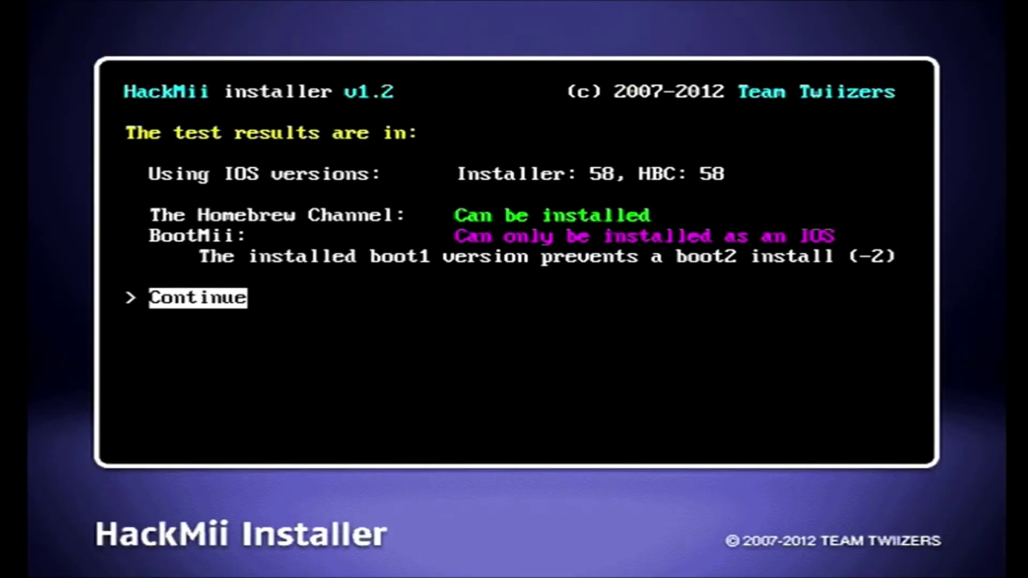
key("Return")
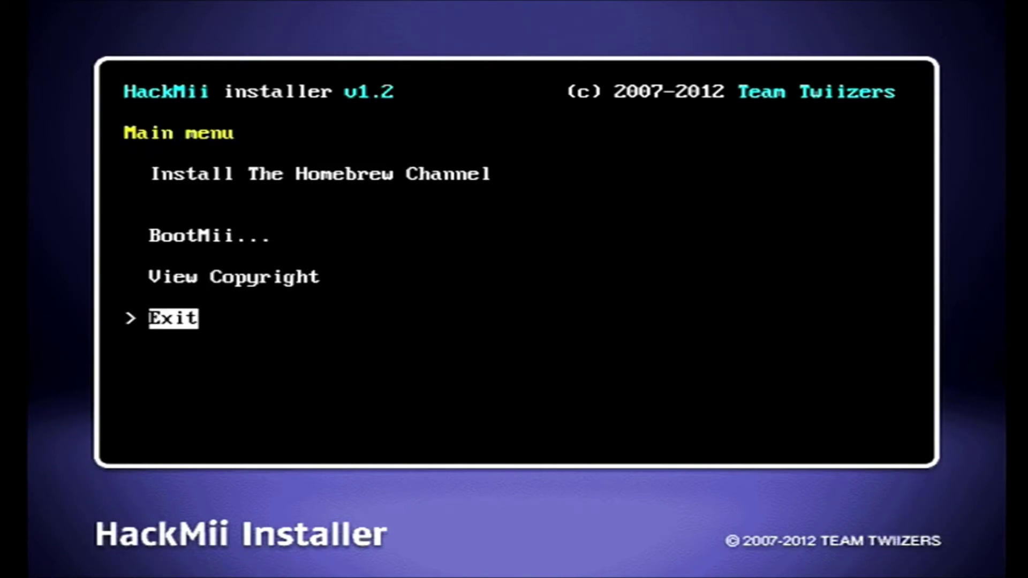
key("Up")
key("Up")
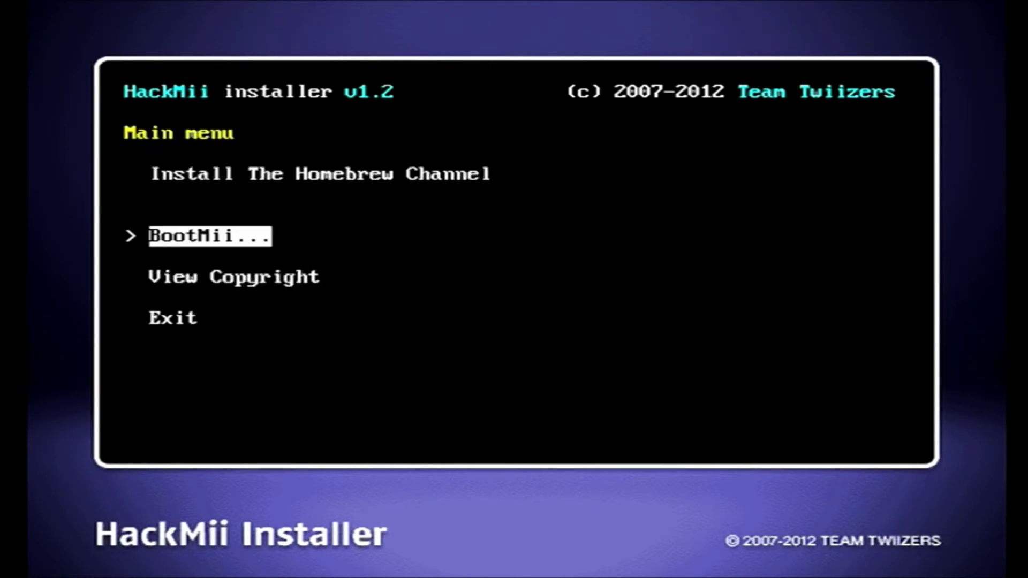
key("Up")
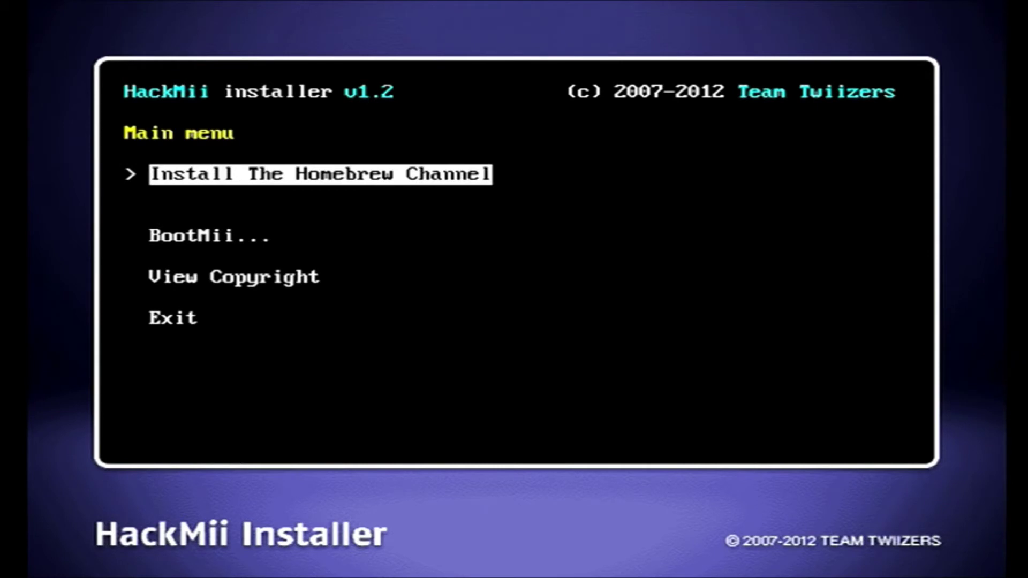
key("Return")
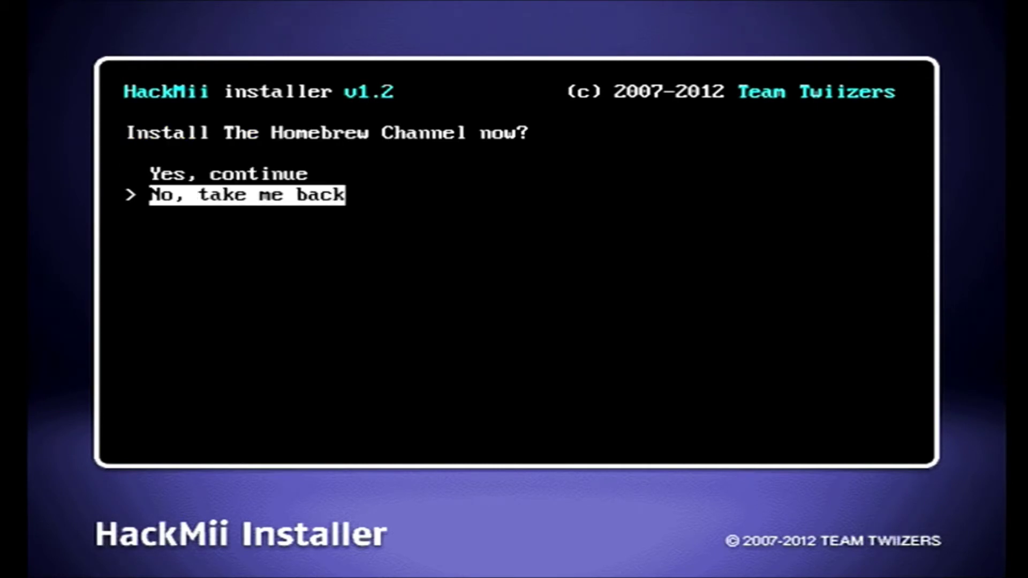
key("Up")
key("Return")
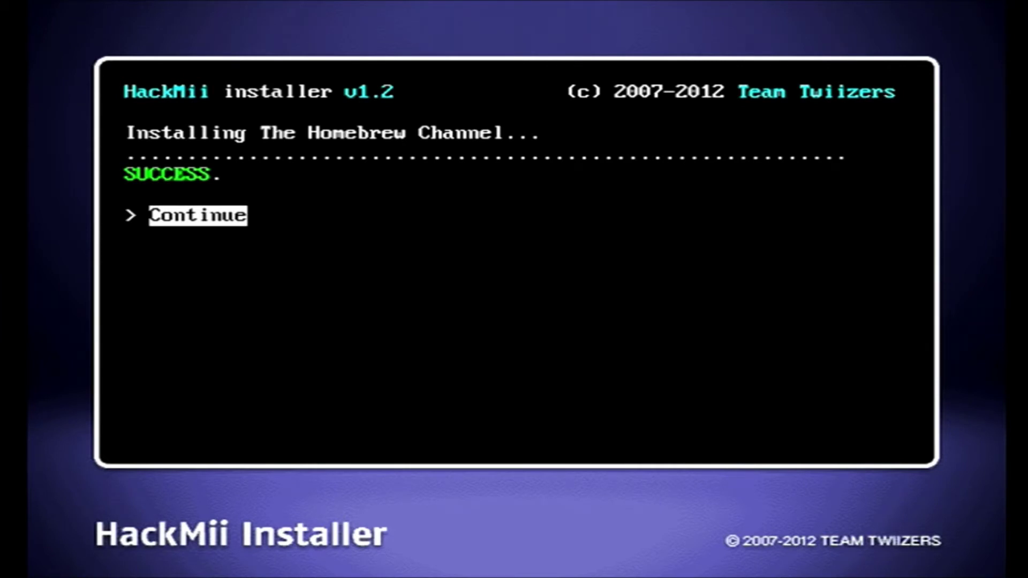
key("Return")
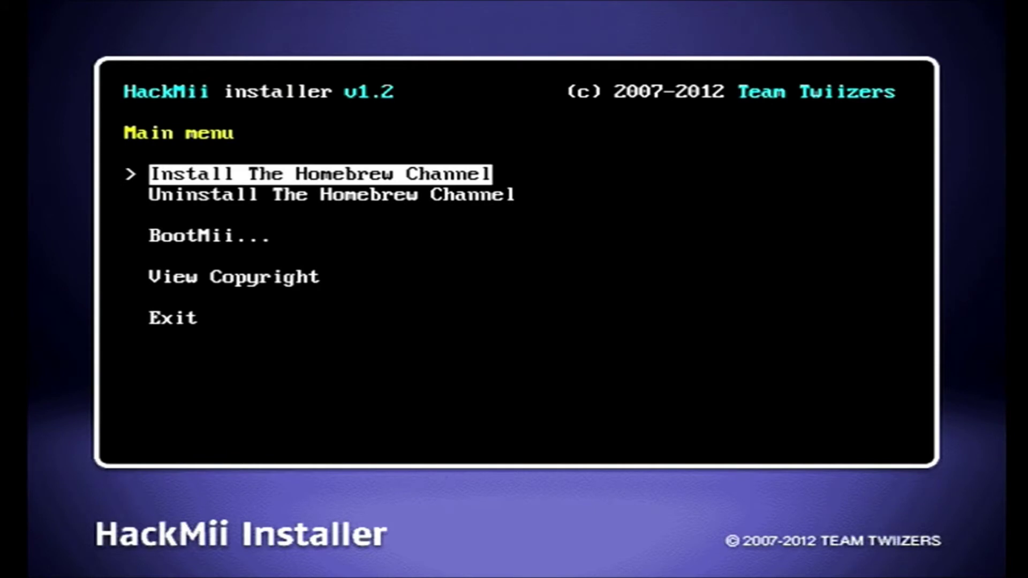
Exit the HackMii Installer from its main menu, skipping the BootMii option
key("Down")
key("Down")
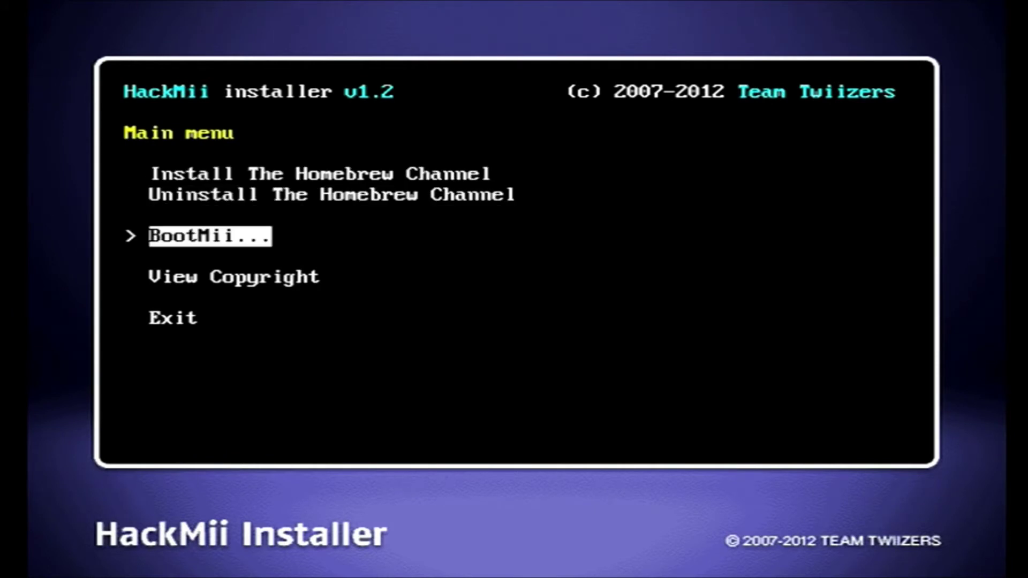
key("Down")
key("Down")
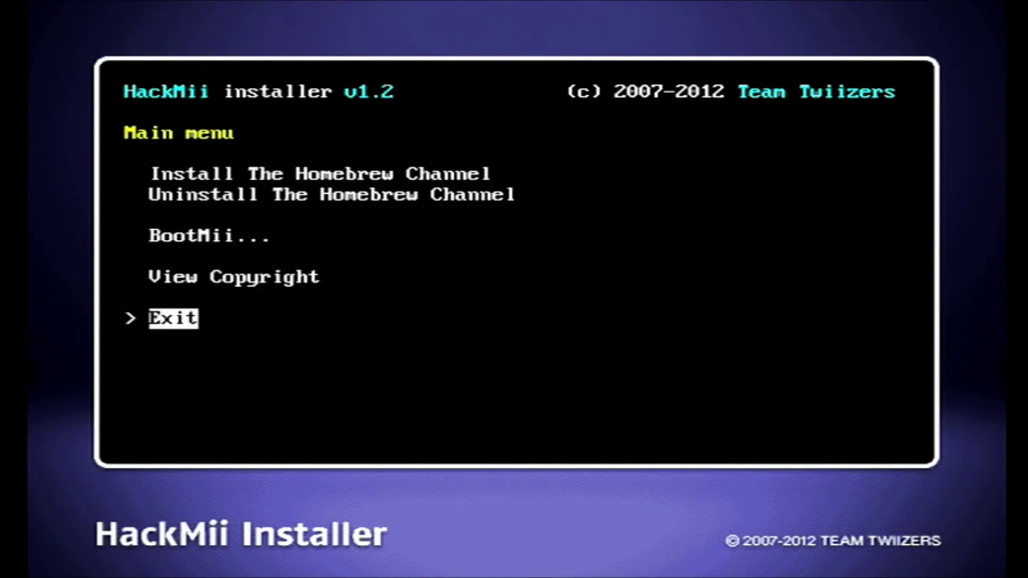
key("Return")
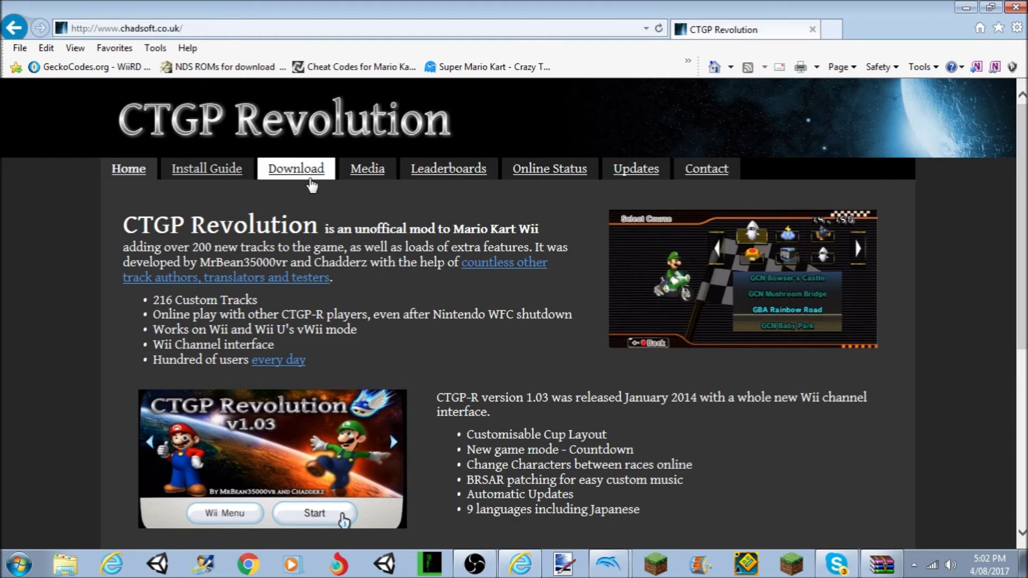
From the CTGP Revolution download page, follow the CTGP-R v1.03 link and start downloading CTGP-R v1.03.1048 All Inclusive.zip through the browser
left_click(311, 181)
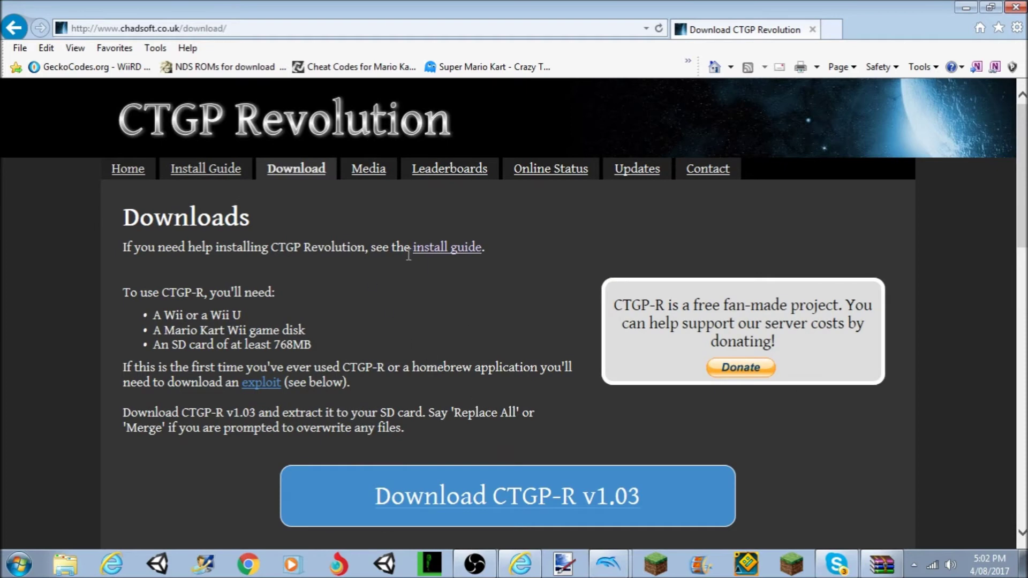
scroll(409, 255, "down", 3)
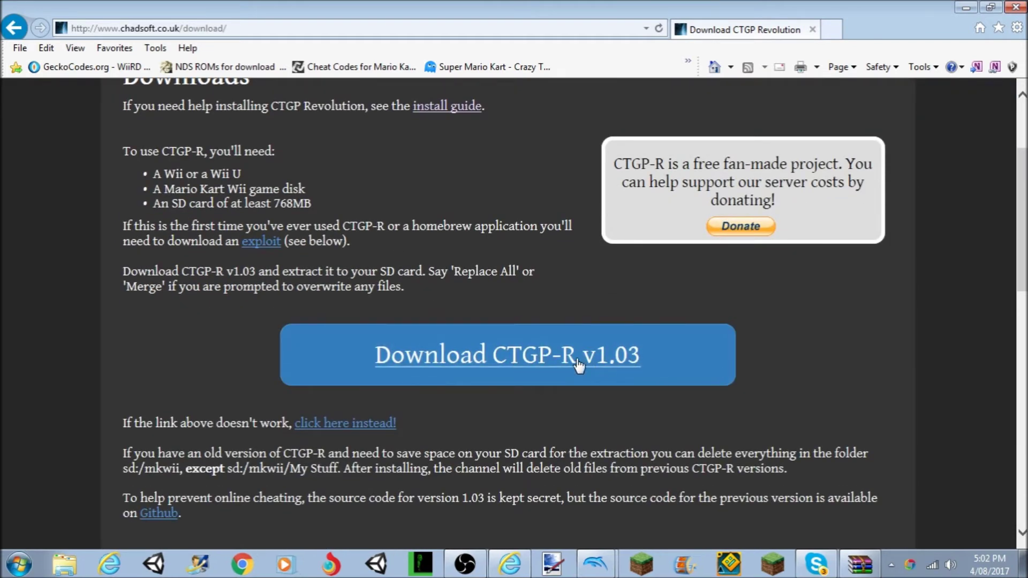
left_click(502, 363)
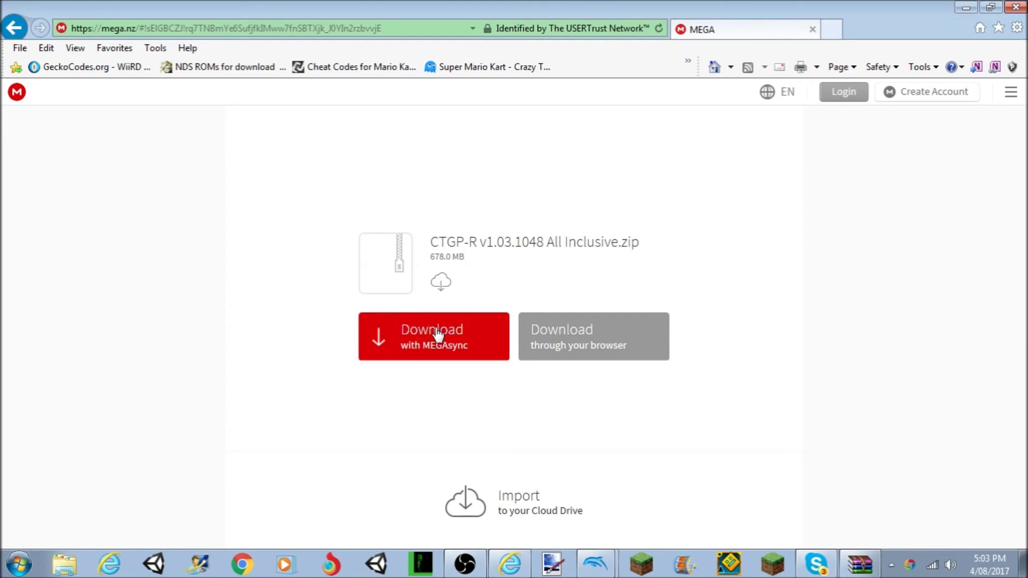
left_click(584, 343)
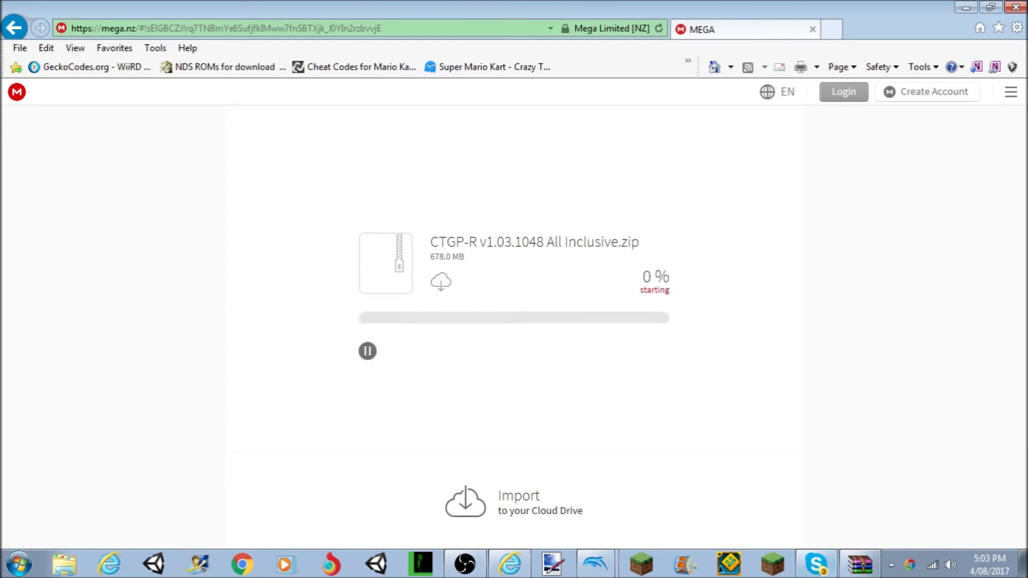
Pause the MEGA download and minimize the browser window
left_click(367, 351)
key("super+Down")
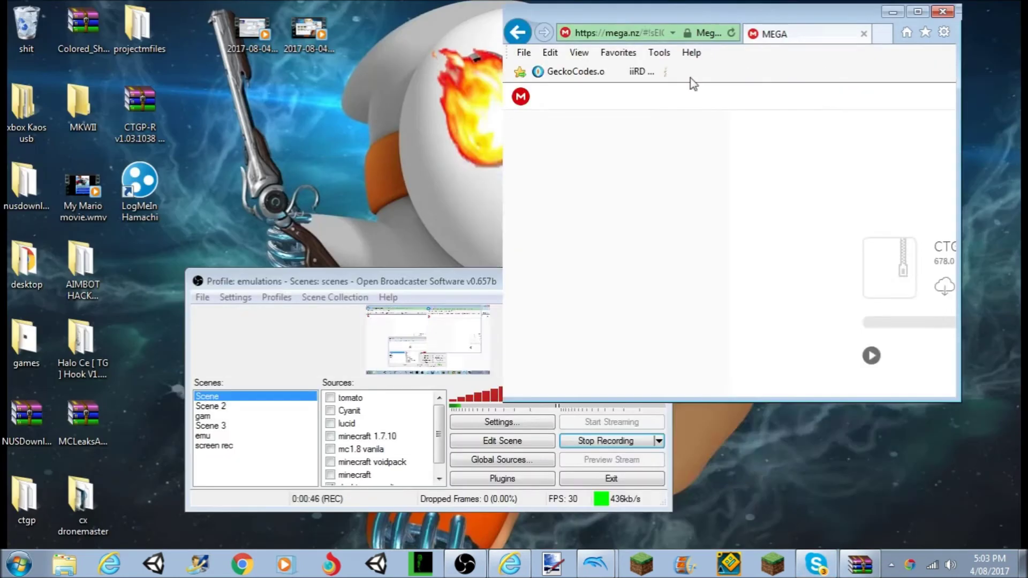
key("super+Down")
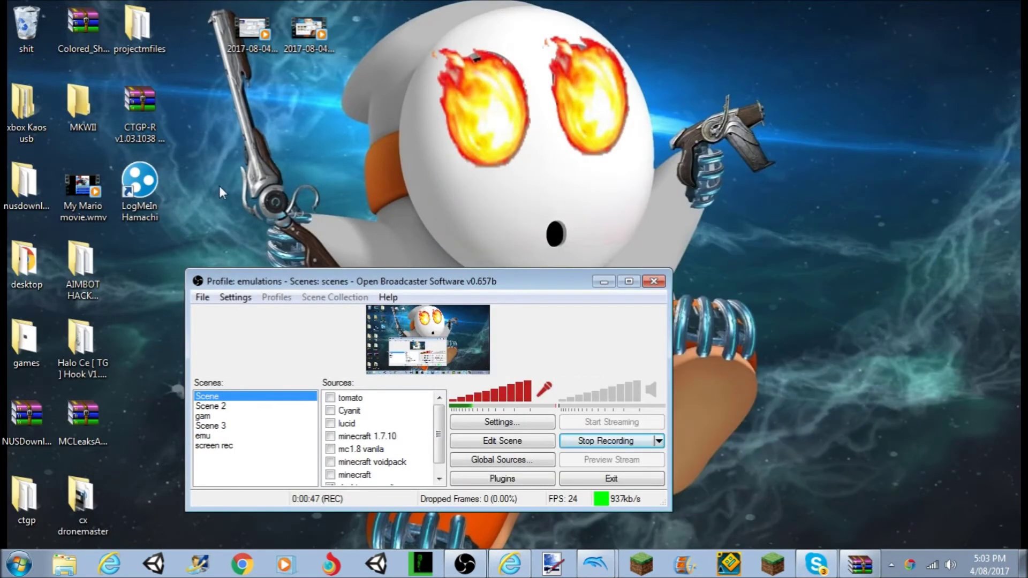
Open CTGP-R v1.03.1038 All Inclusive.zip from the desktop in WinRAR, dismiss the licence notice and select all the archive's files and folders
left_click(129, 102)
left_click_drag(128, 102, 581, 103)
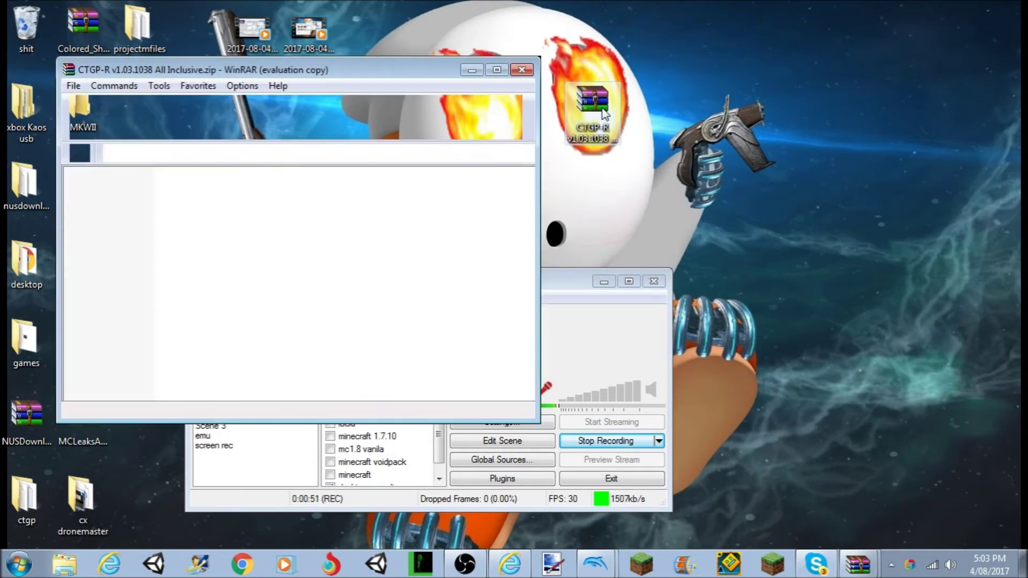
left_click(604, 281)
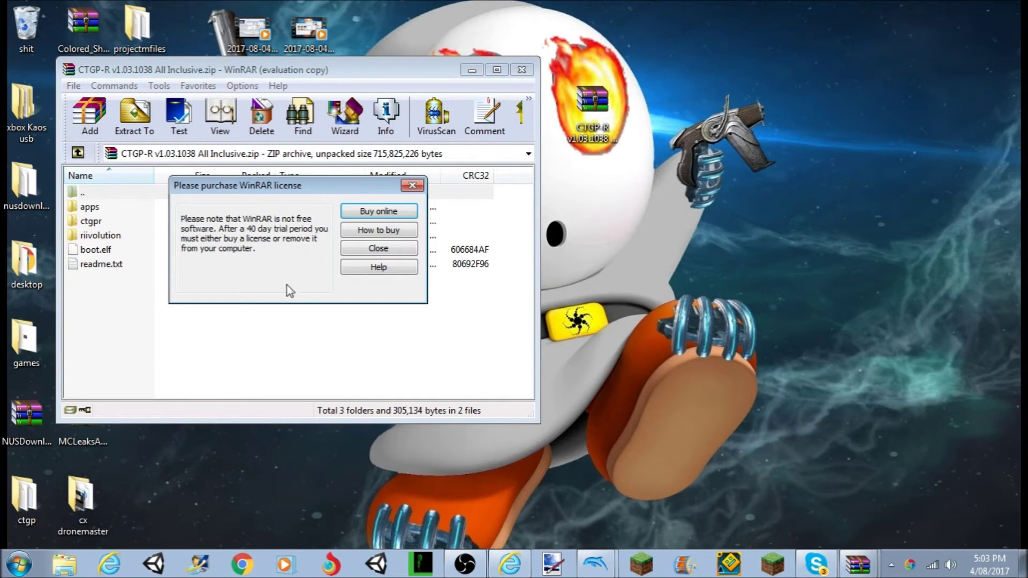
left_click(413, 188)
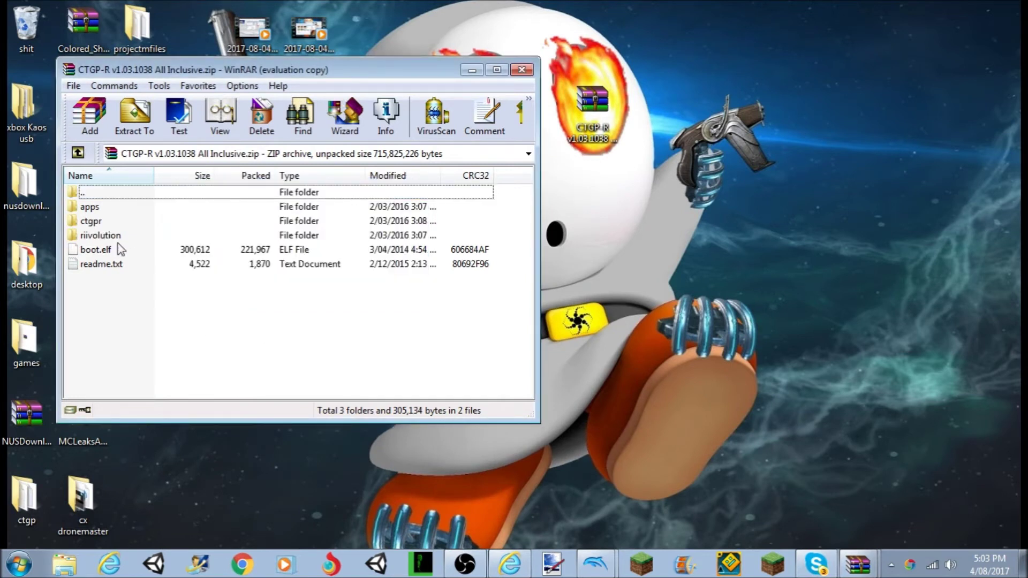
left_click_drag(154, 314, 117, 229)
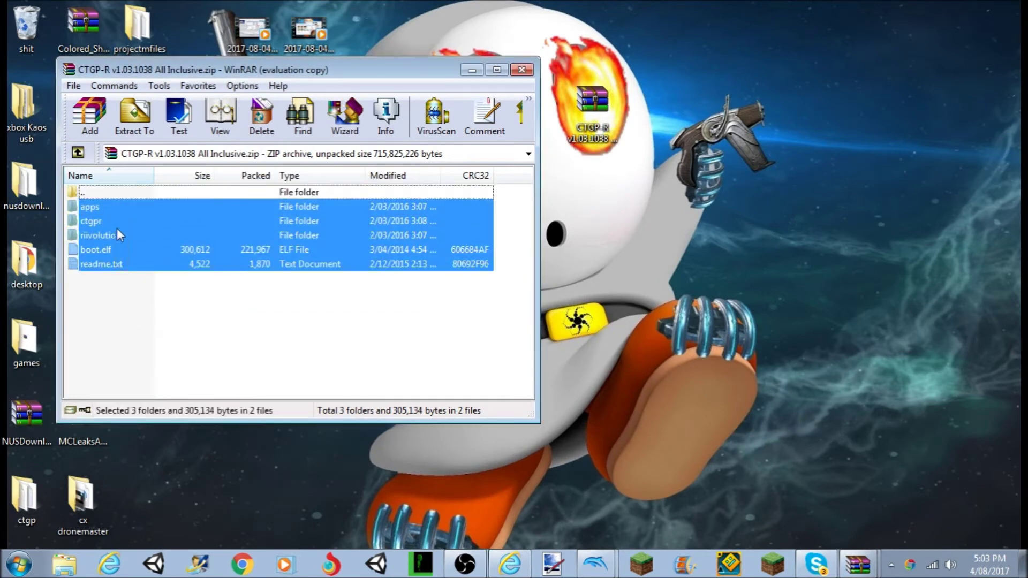
left_click_drag(155, 69, 502, 84)
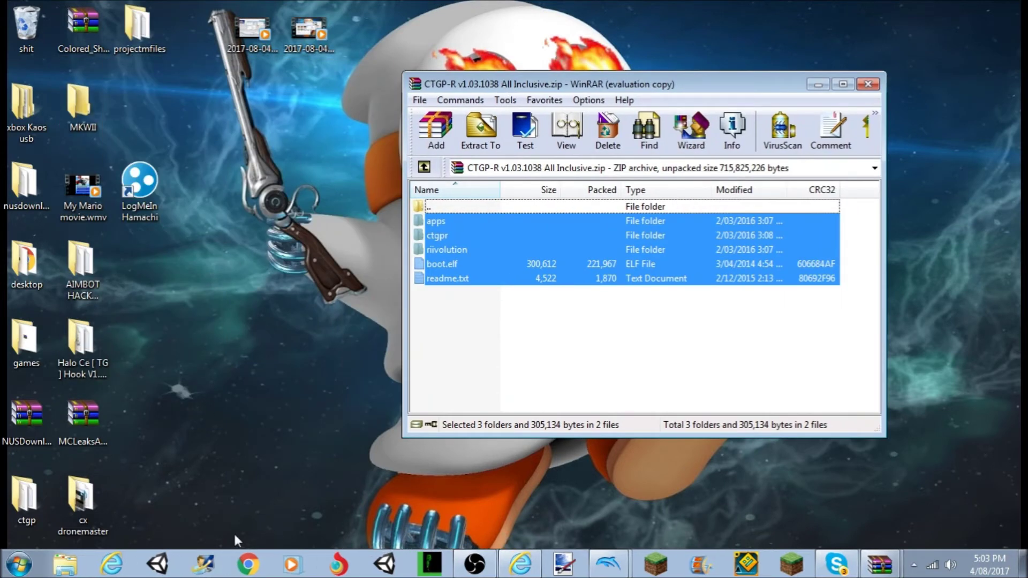
Open the CTGP (E:) drive in Windows Explorer and permanently delete all the files and folders on it
left_click(76, 574)
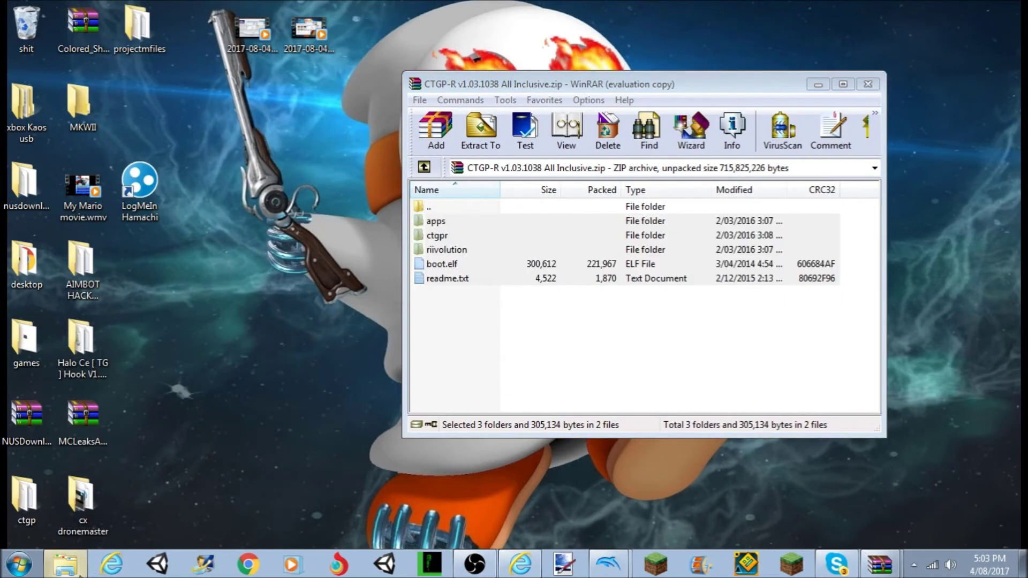
scroll(470, 322, "down", 4)
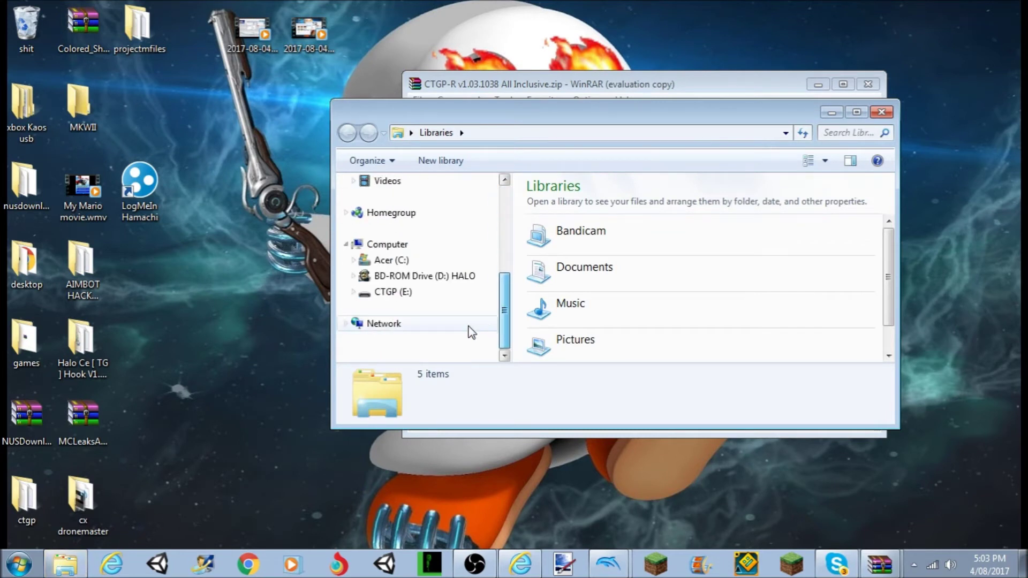
left_click(393, 291)
left_click_drag(551, 335, 594, 200)
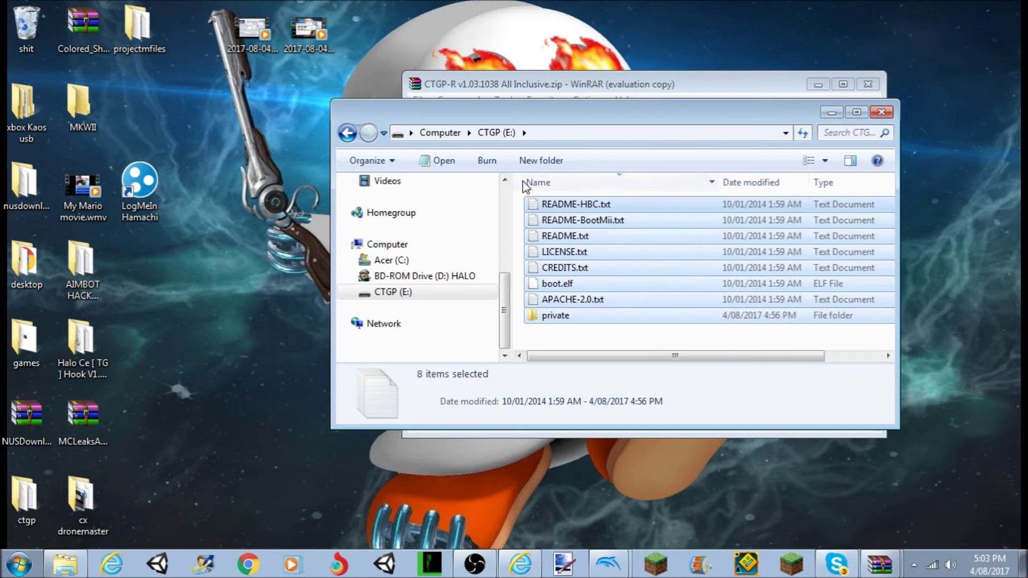
key("shift+Delete")
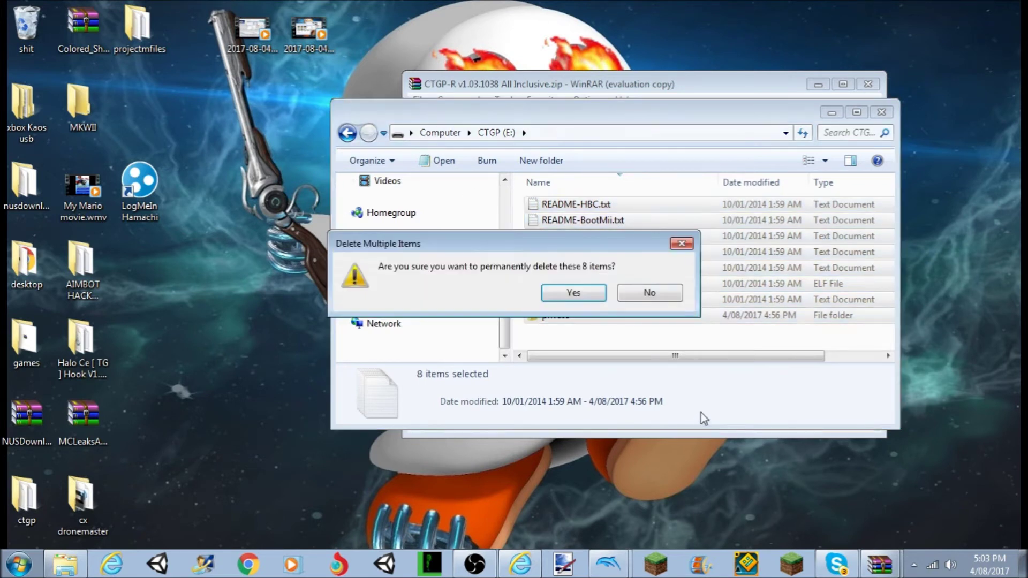
left_click(586, 300)
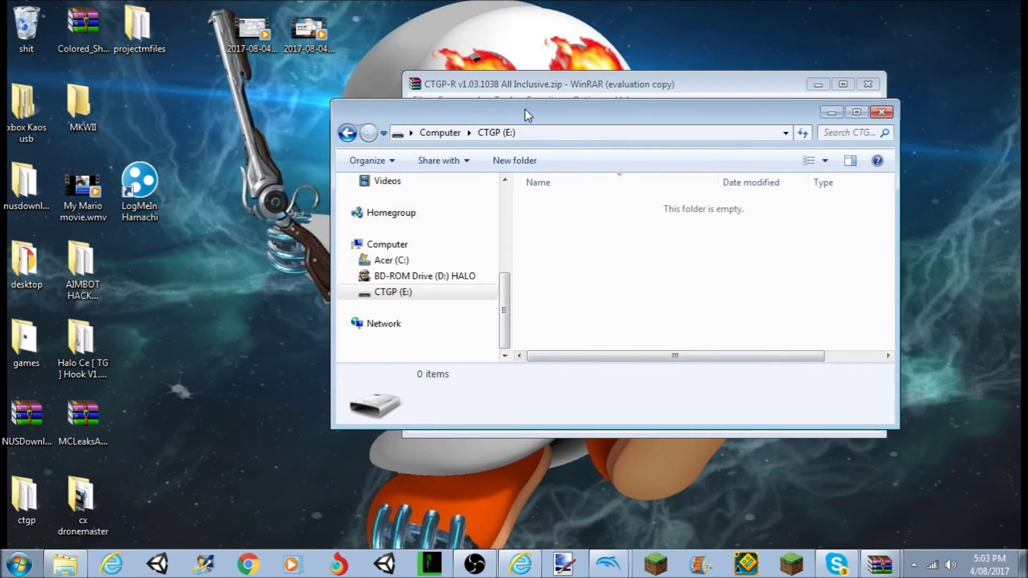
Extract the apps, ctgpr and riivolution folders plus boot.elf and readme.txt from the archive to the root of CTGP (E:)
left_click_drag(524, 108, 242, 115)
left_click(661, 285)
key("ctrl+a")
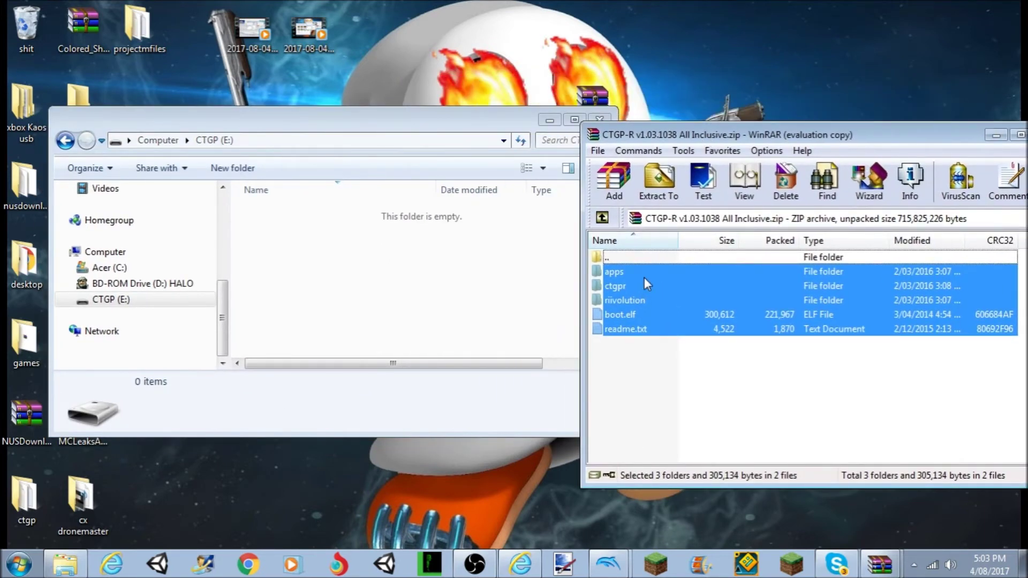
double_click(645, 278)
double_click(620, 257)
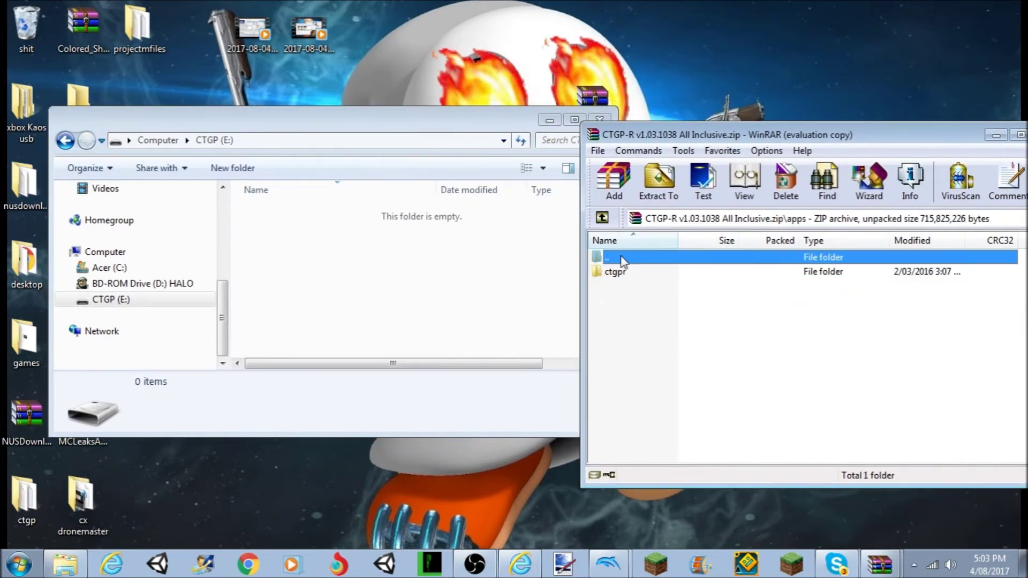
left_click_drag(650, 368, 625, 271)
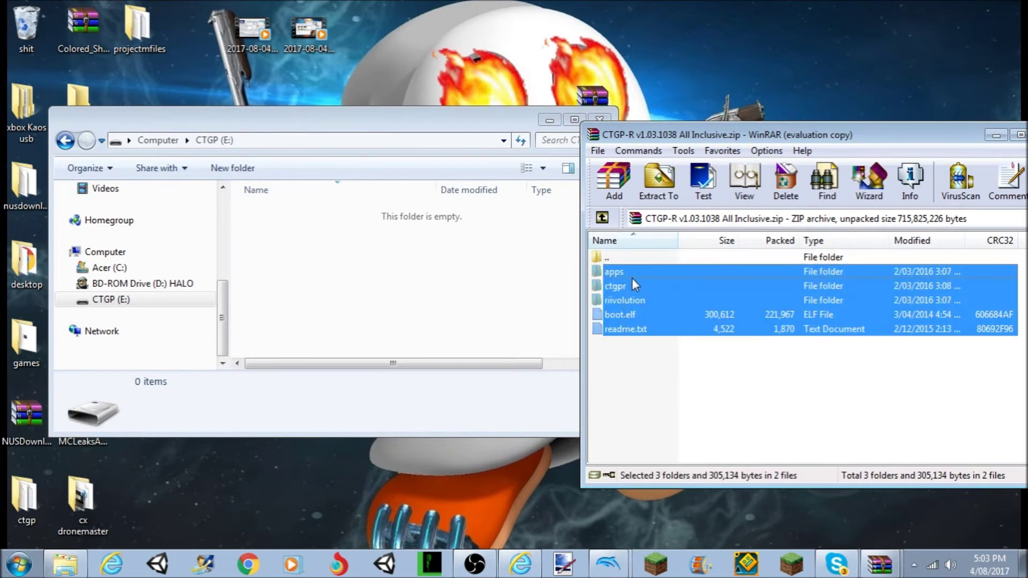
double_click(631, 274)
double_click(625, 256)
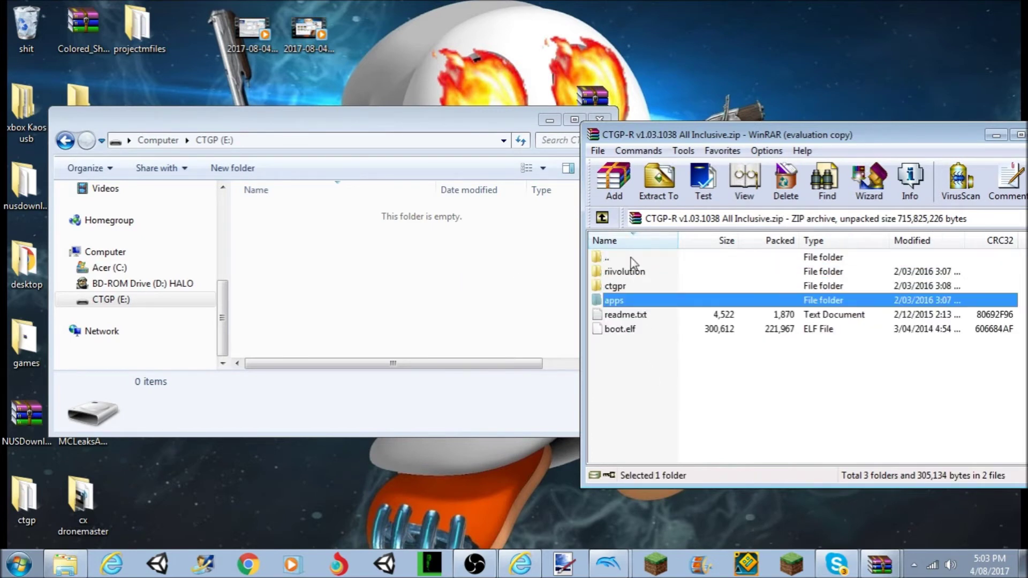
left_click(690, 396)
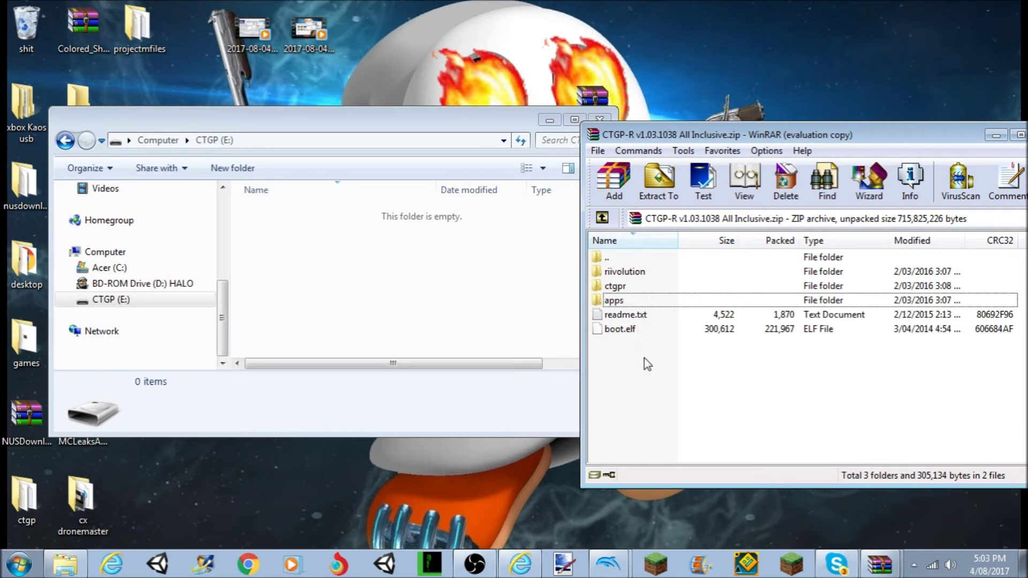
left_click_drag(648, 365, 401, 251)
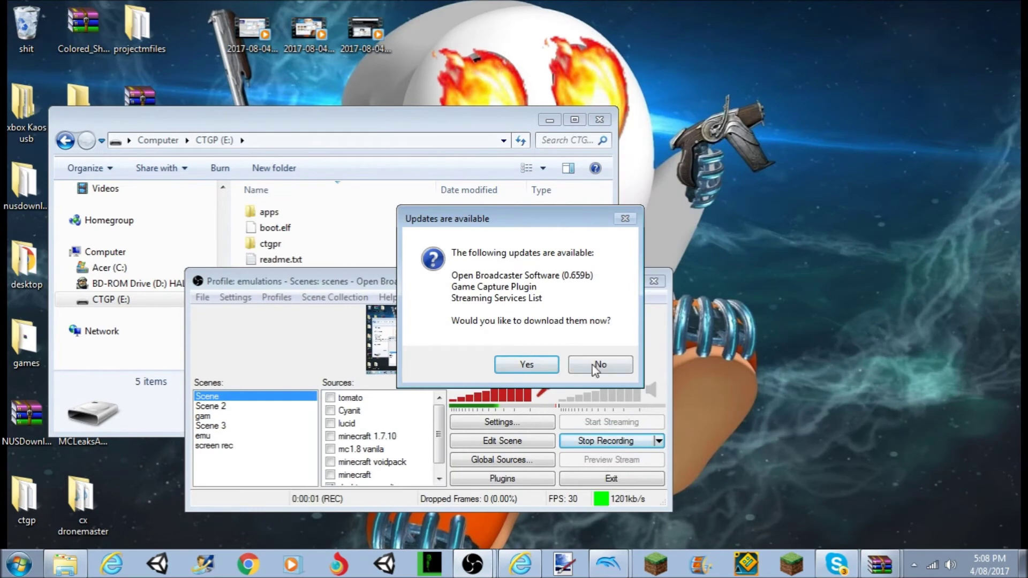
Decline the Open Broadcaster Software updates and uncover the CTGP (E:) window to check the copied files
left_click(595, 363)
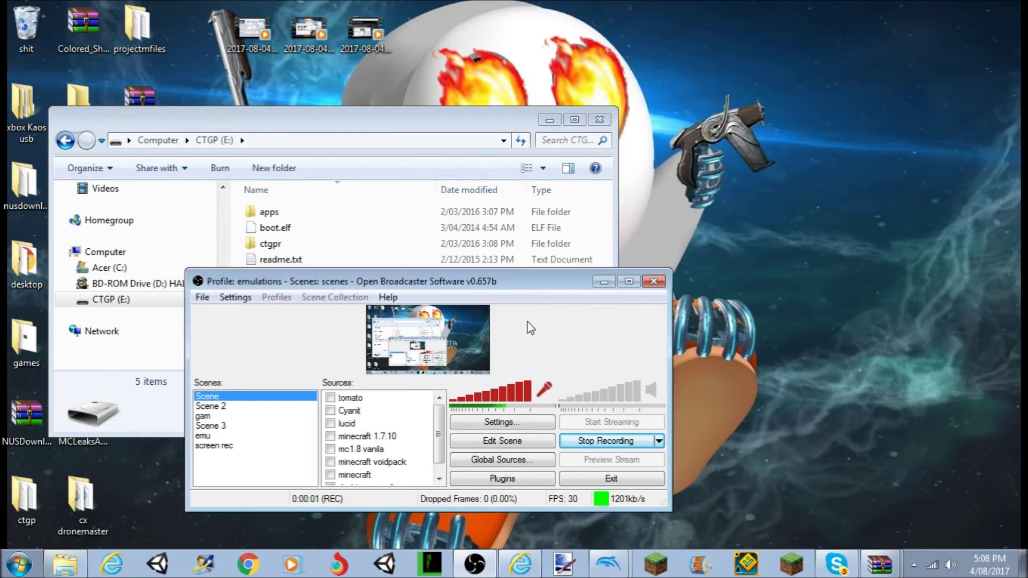
left_click_drag(316, 122, 635, 99)
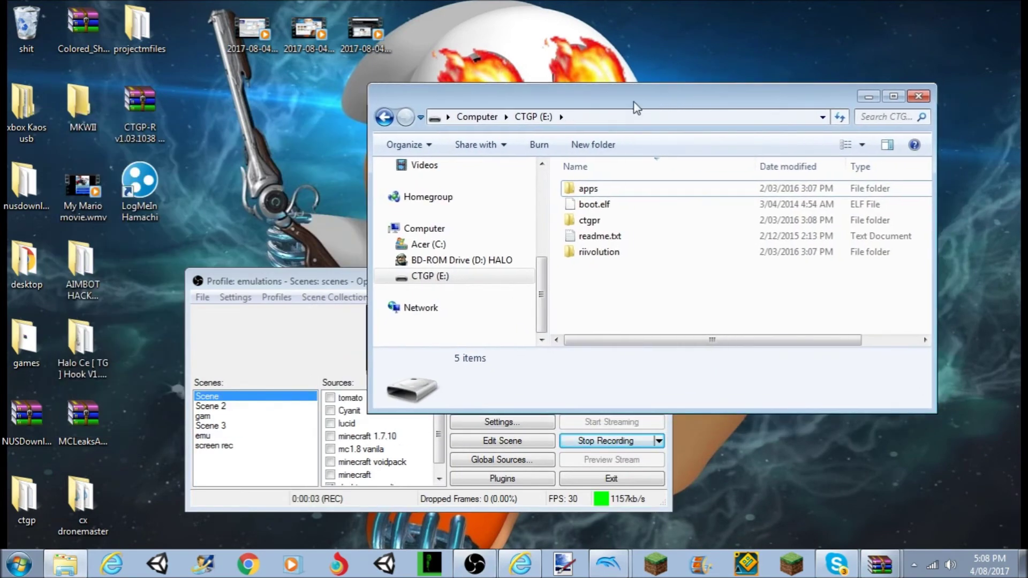
left_click(363, 272)
left_click(604, 281)
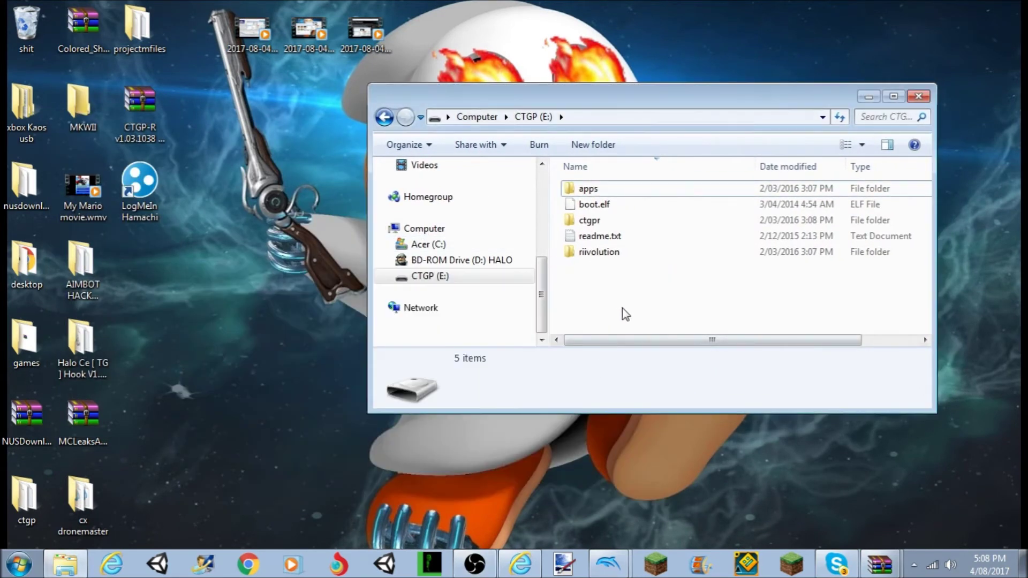
left_click_drag(607, 269, 724, 351)
left_click(474, 565)
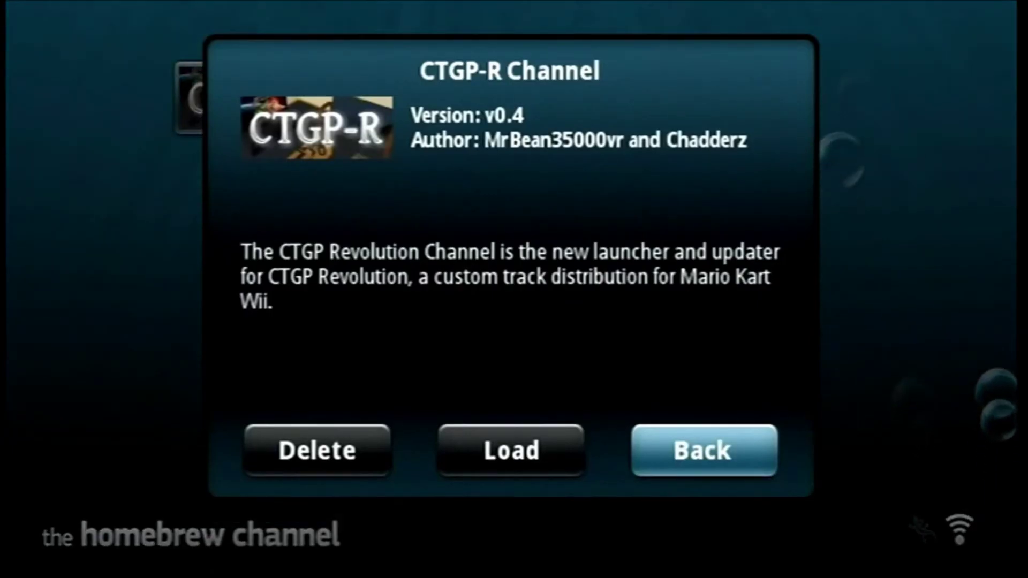
Load the CTGP-R Channel from The Homebrew Channel and choose English as its language
left_click(511, 451)
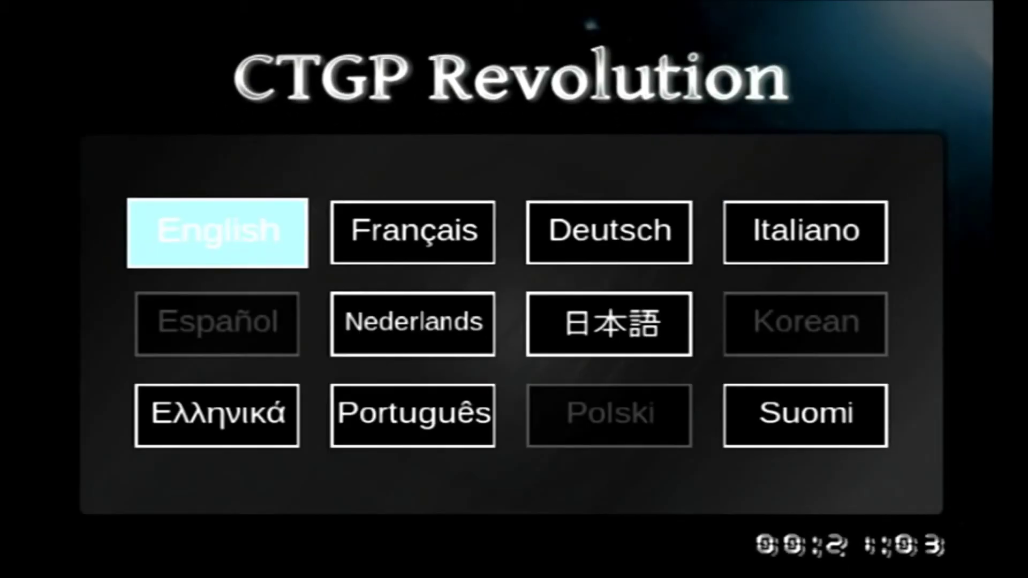
key("Right")
key("Right")
key("Right")
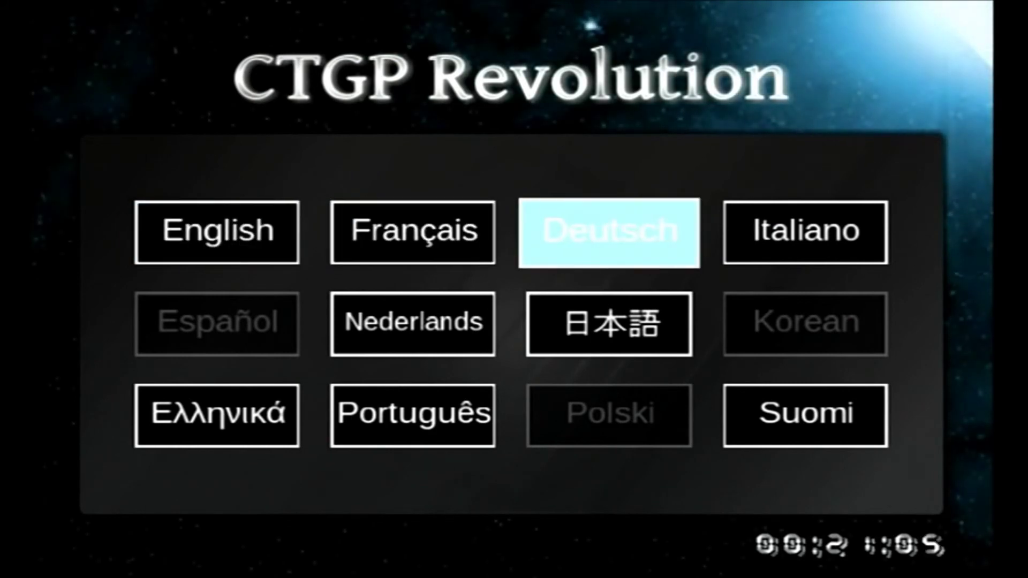
key("Down")
key("Left")
key("Up")
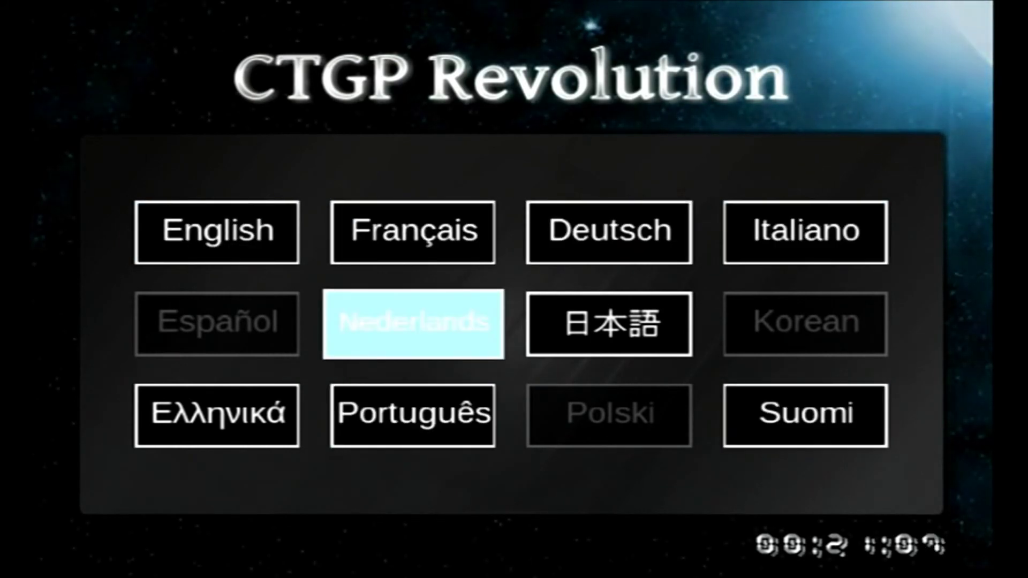
key("Right")
key("Up")
key("Left")
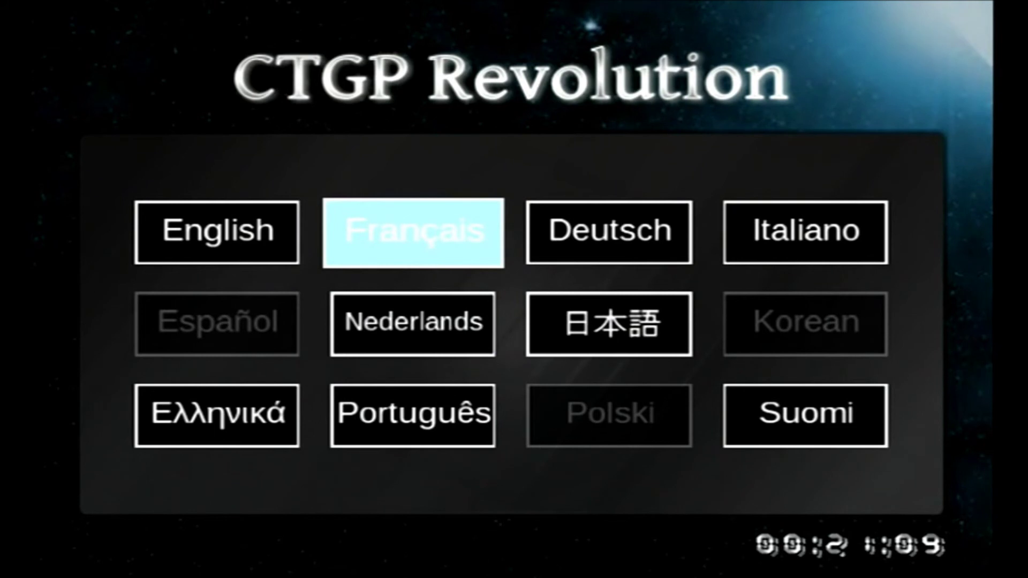
key("Left")
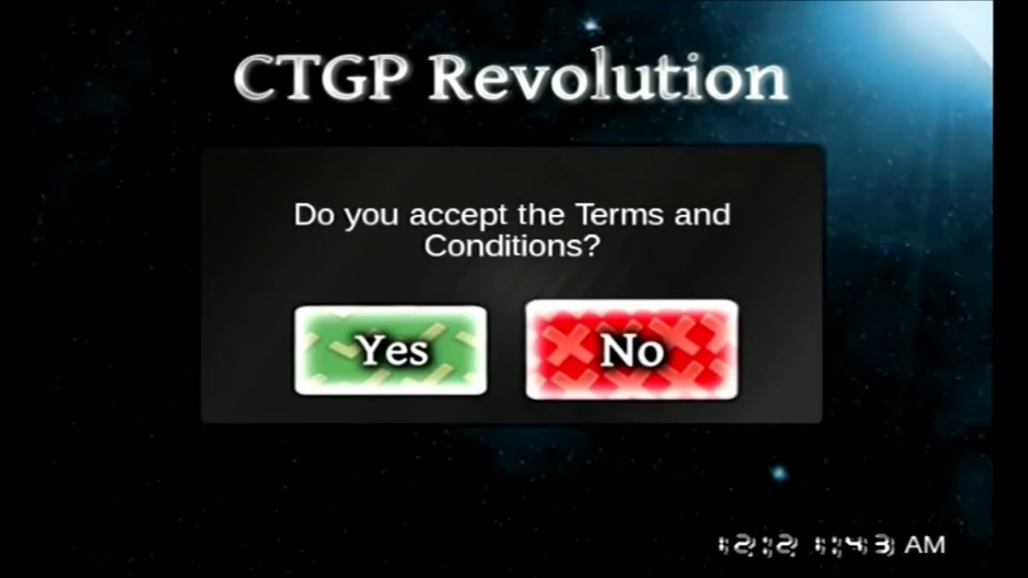
Accept the CTGP Revolution Terms and Conditions and agree to install CTGP Revolution right now
key("Left")
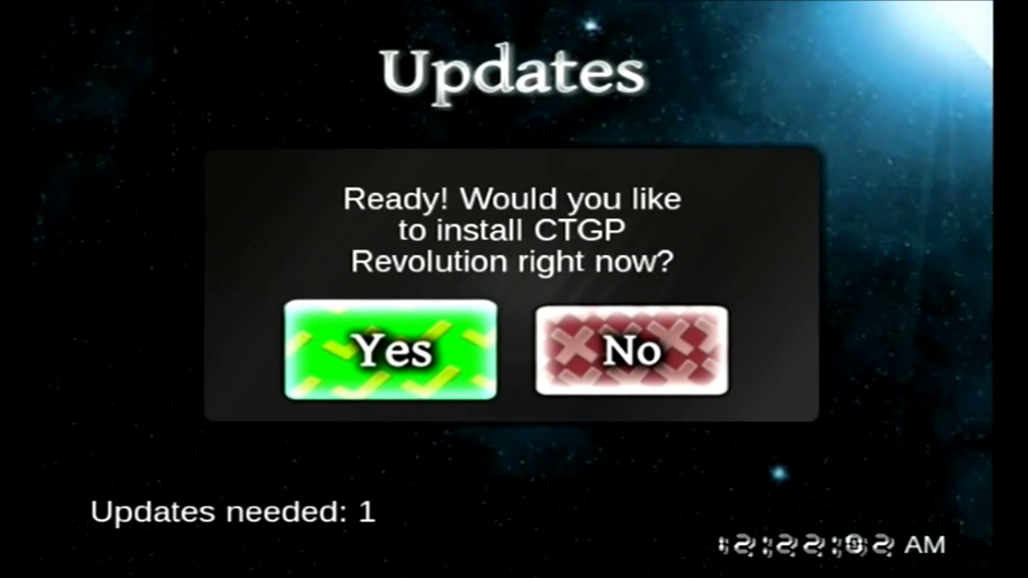
key("Right")
key("Left")
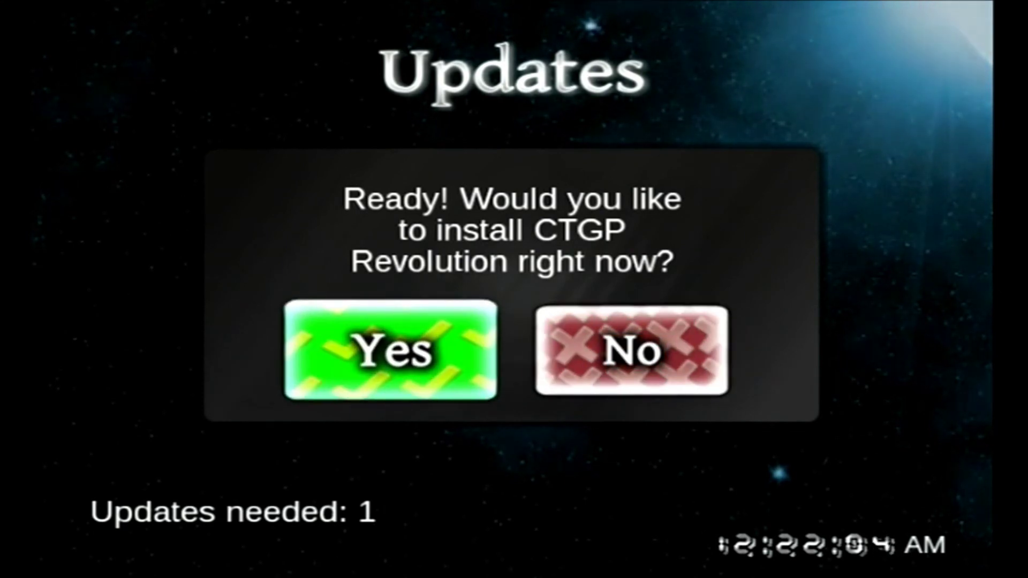
key("Return")
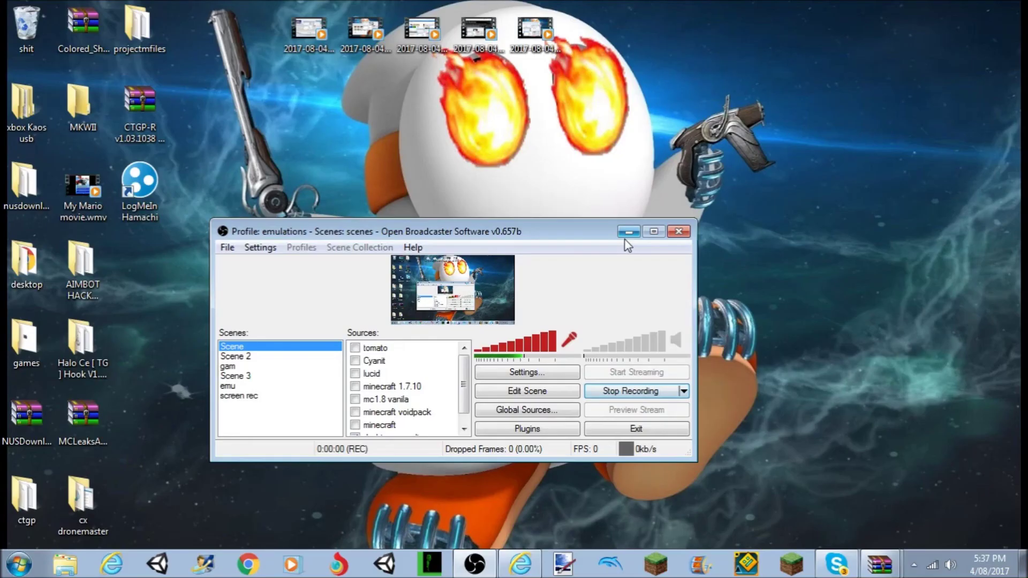
left_click(626, 235)
left_click_drag(622, 300, 592, 308)
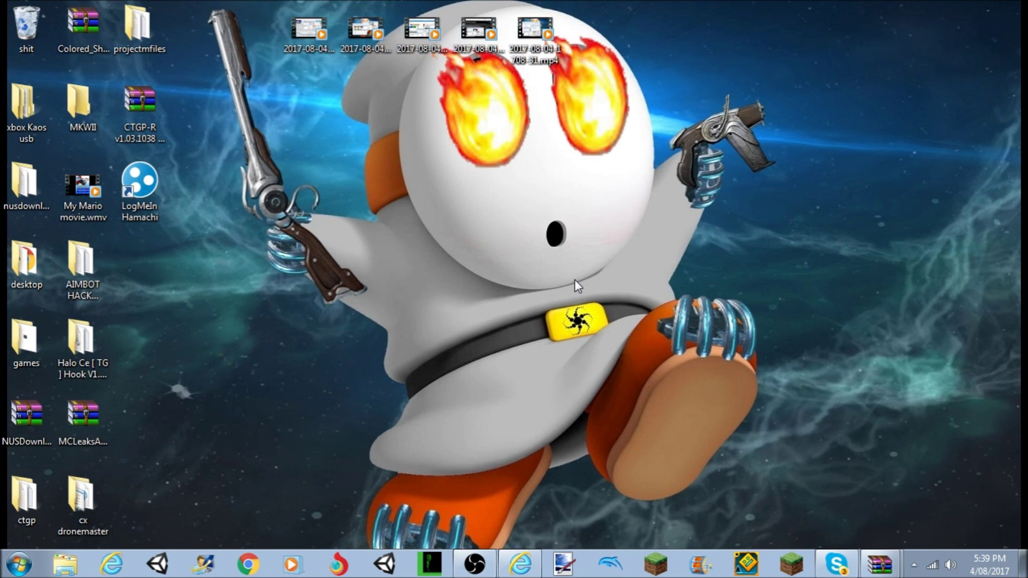
left_click_drag(564, 247, 820, 370)
left_click_drag(905, 437, 915, 449)
left_click_drag(813, 424, 471, 180)
left_click_drag(842, 399, 391, 154)
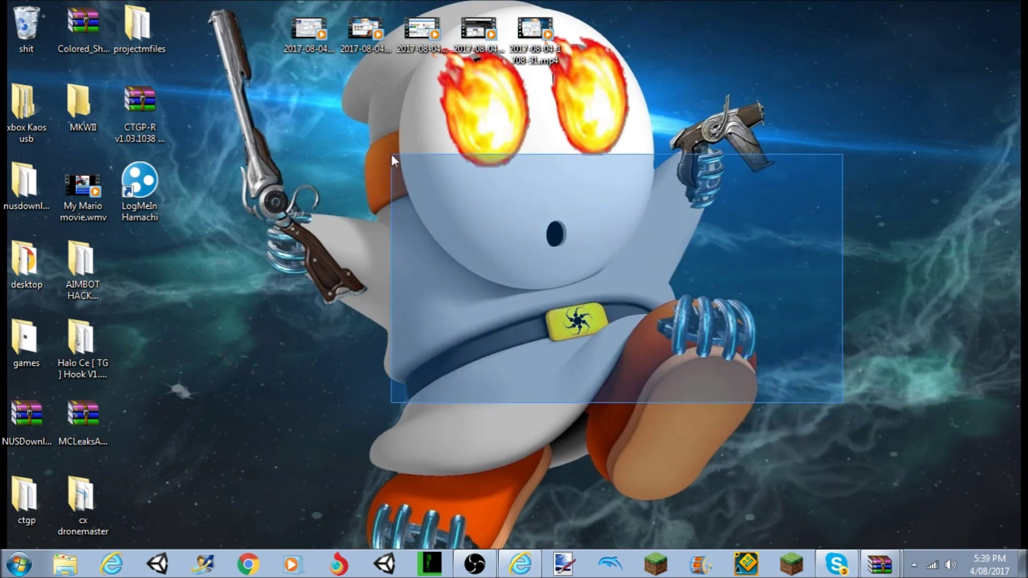
left_click_drag(339, 120, 889, 466)
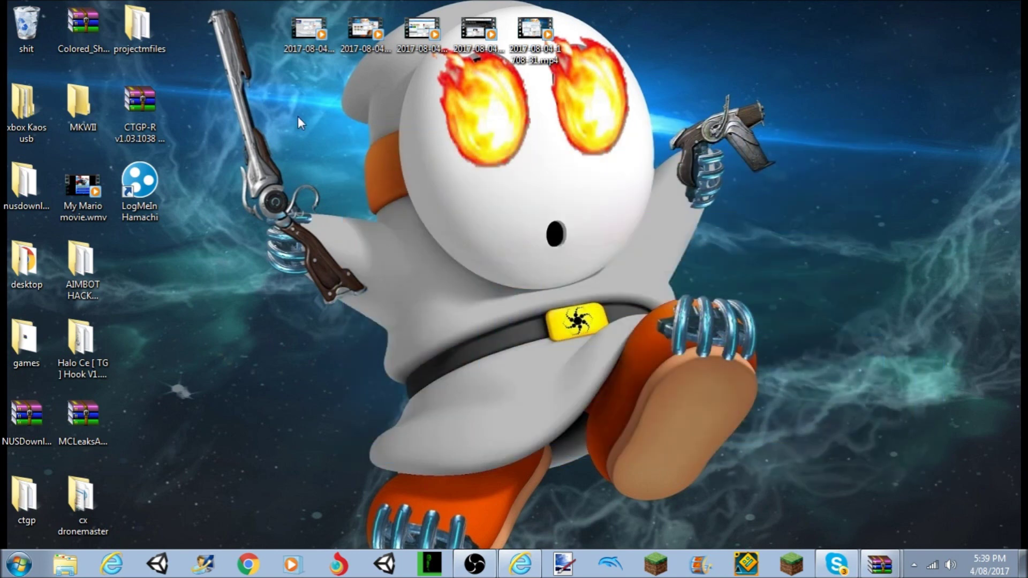
left_click_drag(297, 116, 858, 457)
left_click_drag(479, 182, 898, 451)
left_click_drag(347, 104, 887, 434)
left_click_drag(339, 64, 896, 366)
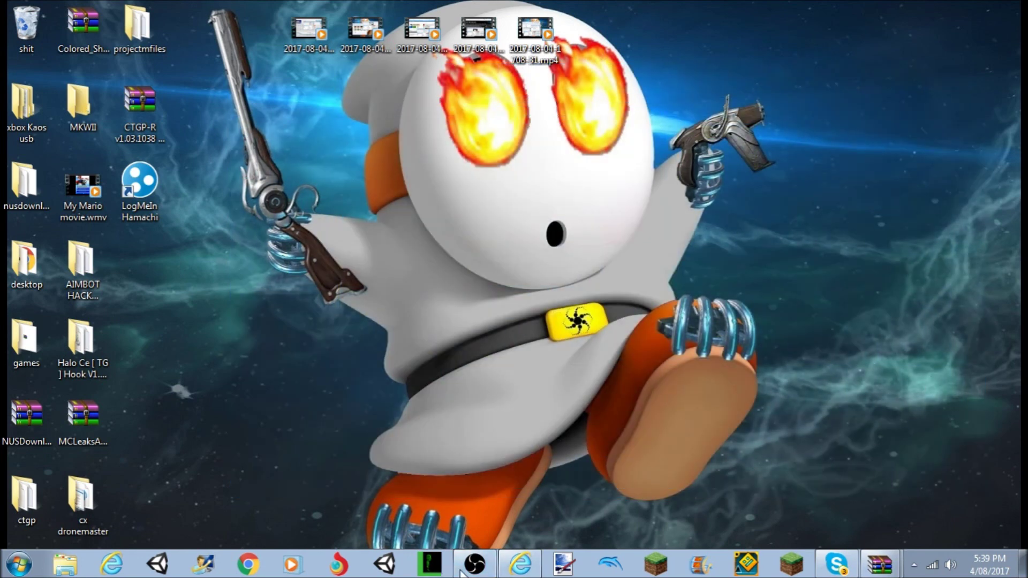